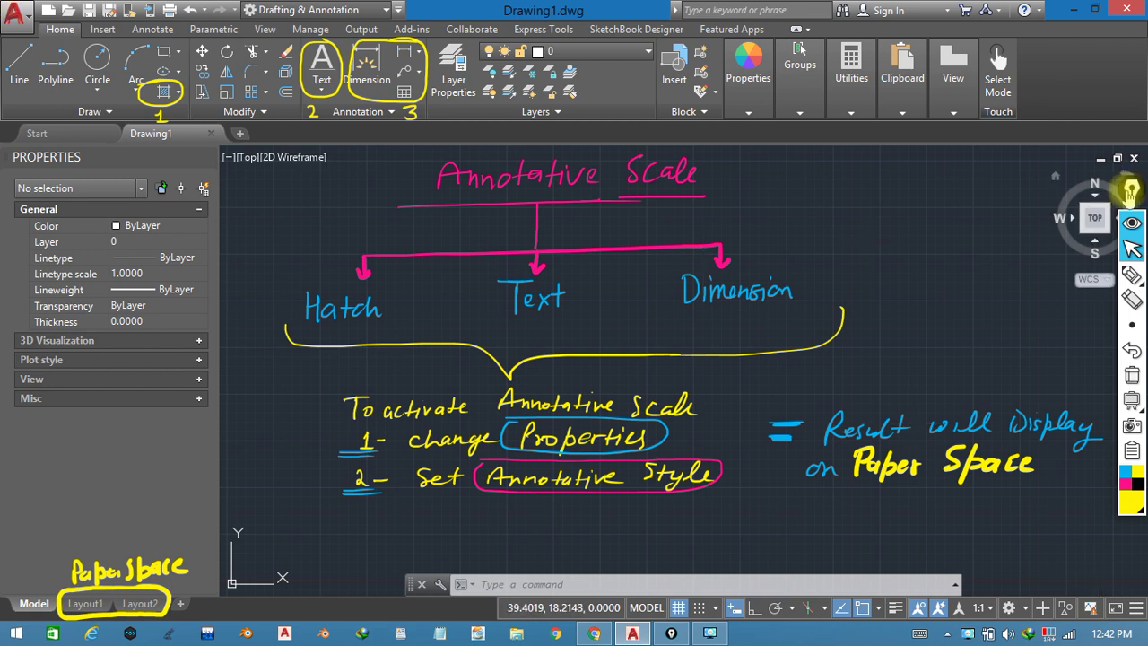
Choose the highlighter tool from the screen pen's flyout on the right-hand toolbar.
left_click(1132, 275)
left_click(1036, 277)
left_click(1039, 278)
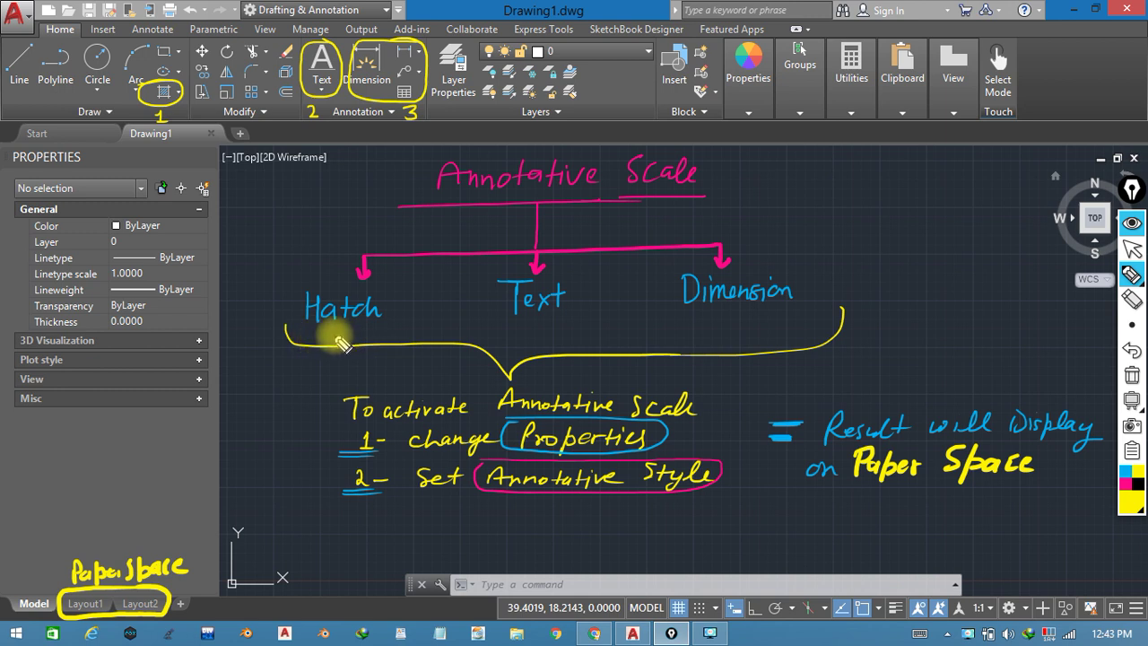
Highlight the words Hatch, Text and Dimension in yellow and tick beside the Model tab.
left_click_drag(307, 331, 390, 317)
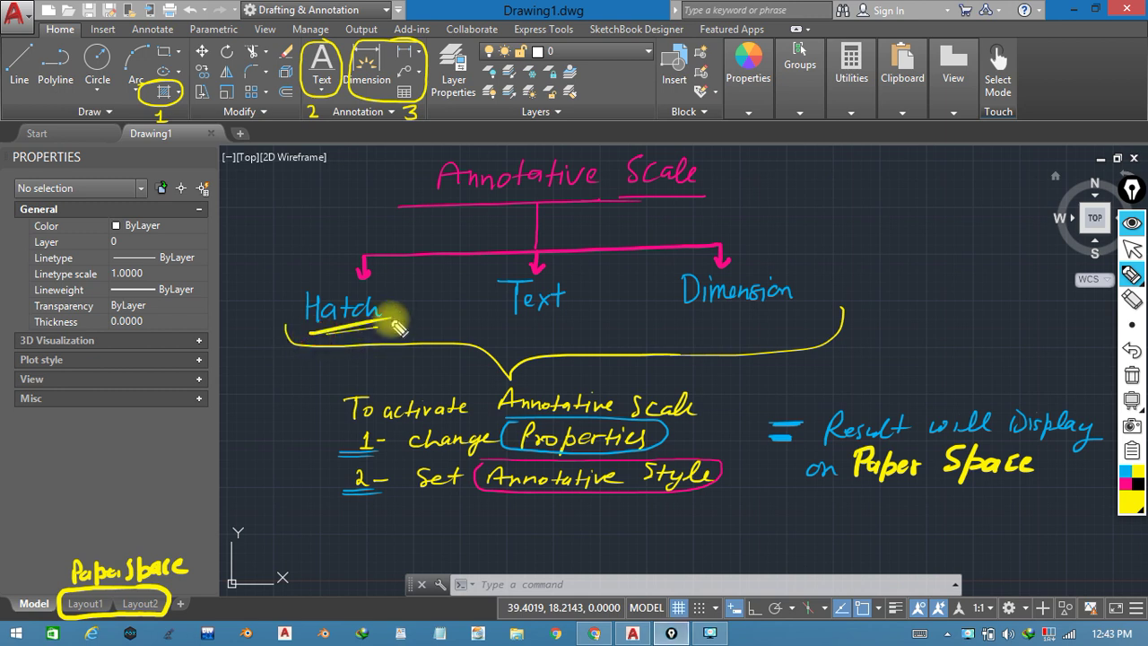
left_click_drag(515, 321, 567, 318)
mouse_move(704, 315)
left_mouse_down()
mouse_move(760, 308)
mouse_move(751, 317)
left_mouse_up()
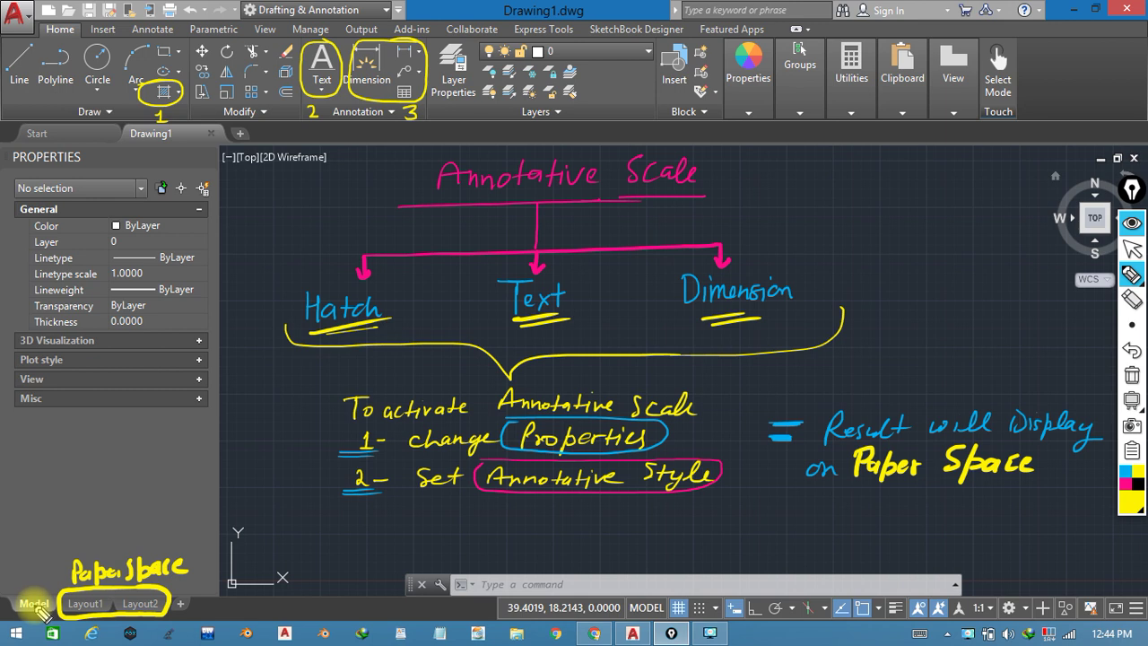
left_click_drag(8, 587, 33, 563)
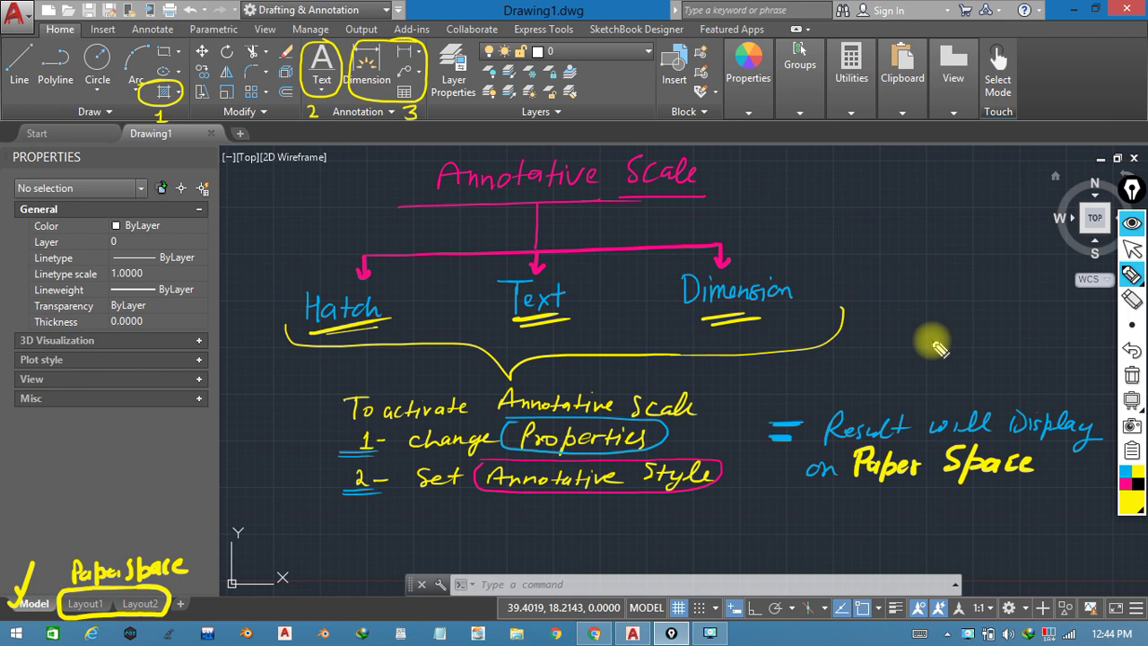
left_click(1131, 249)
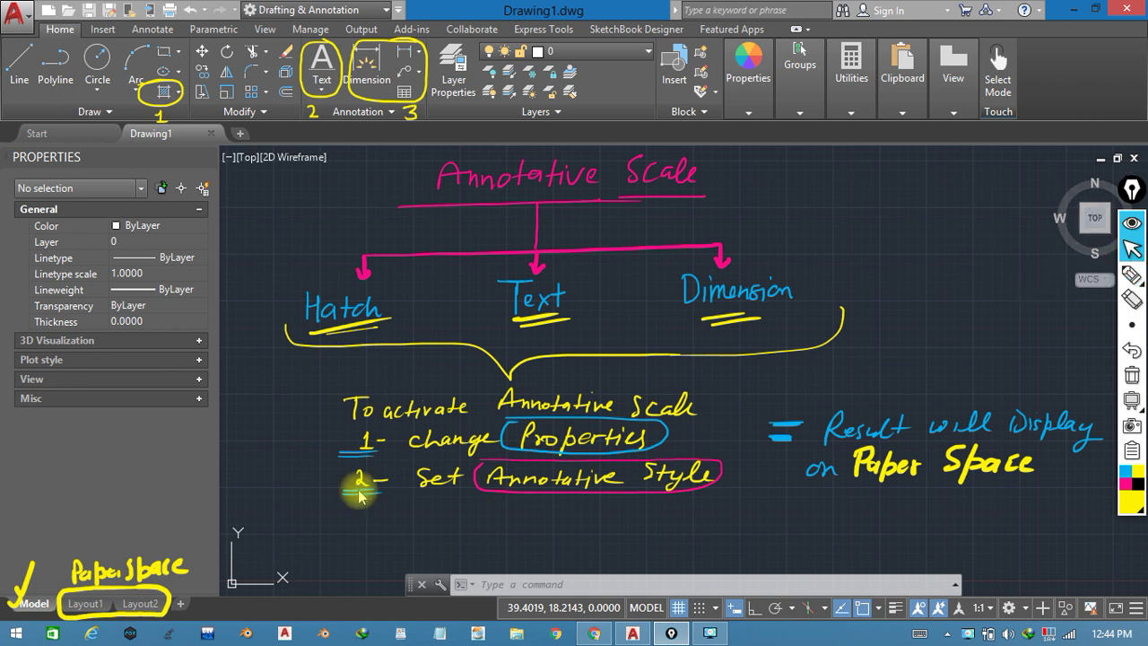
left_click(86, 603)
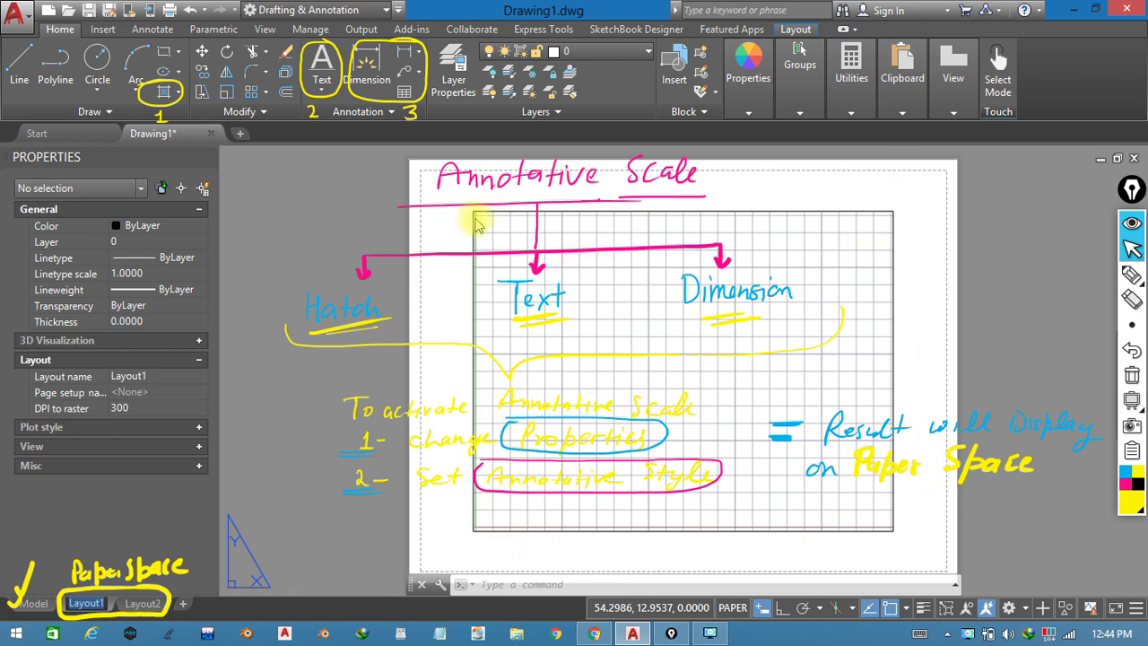
left_click(1131, 222)
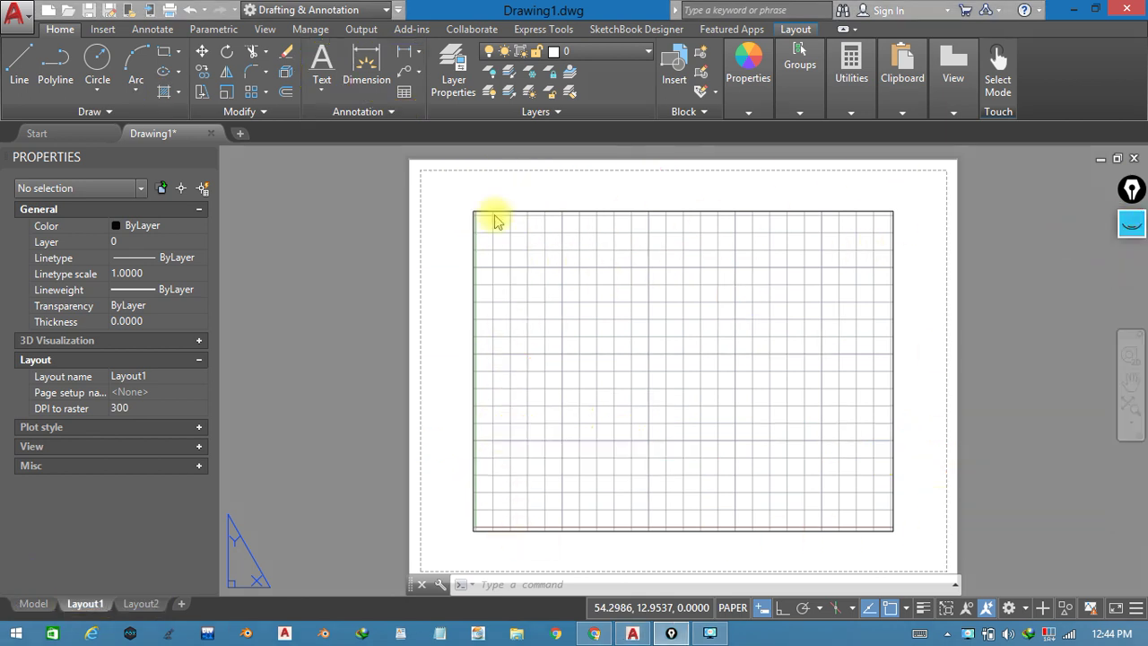
double_click(628, 273)
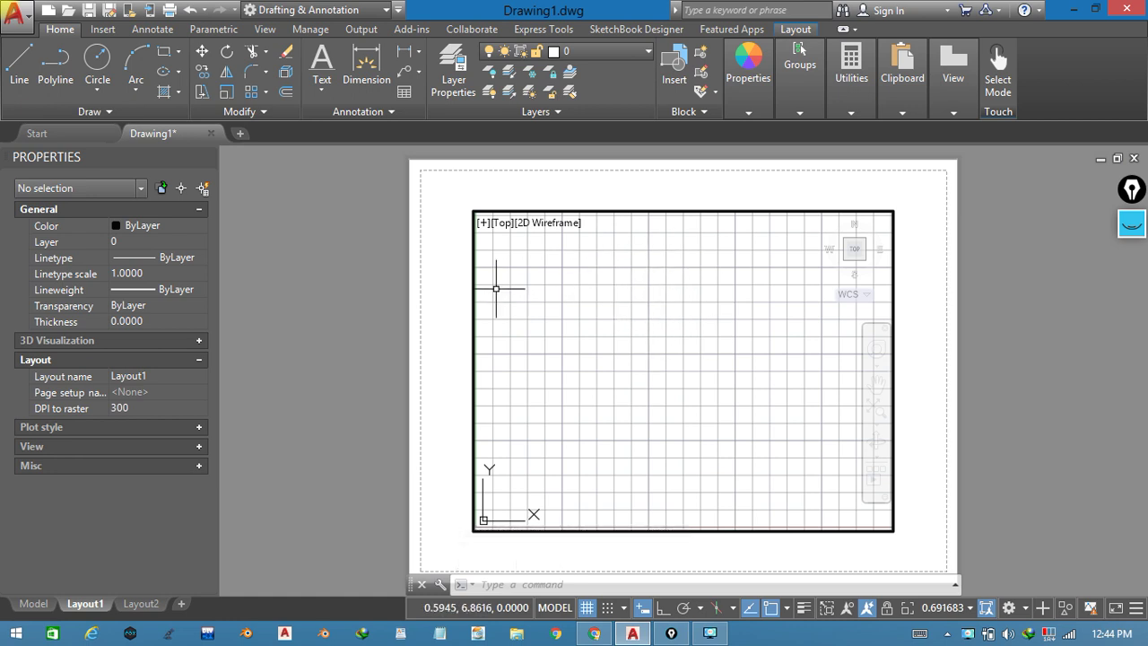
double_click(437, 273)
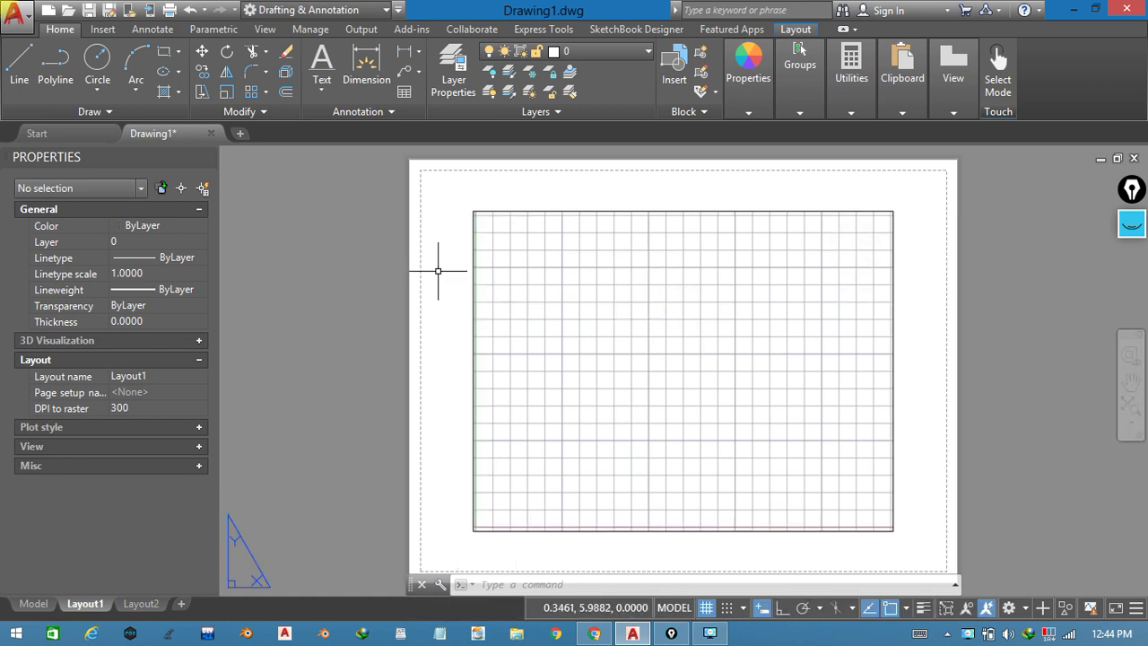
scroll(476, 175, "down", 3)
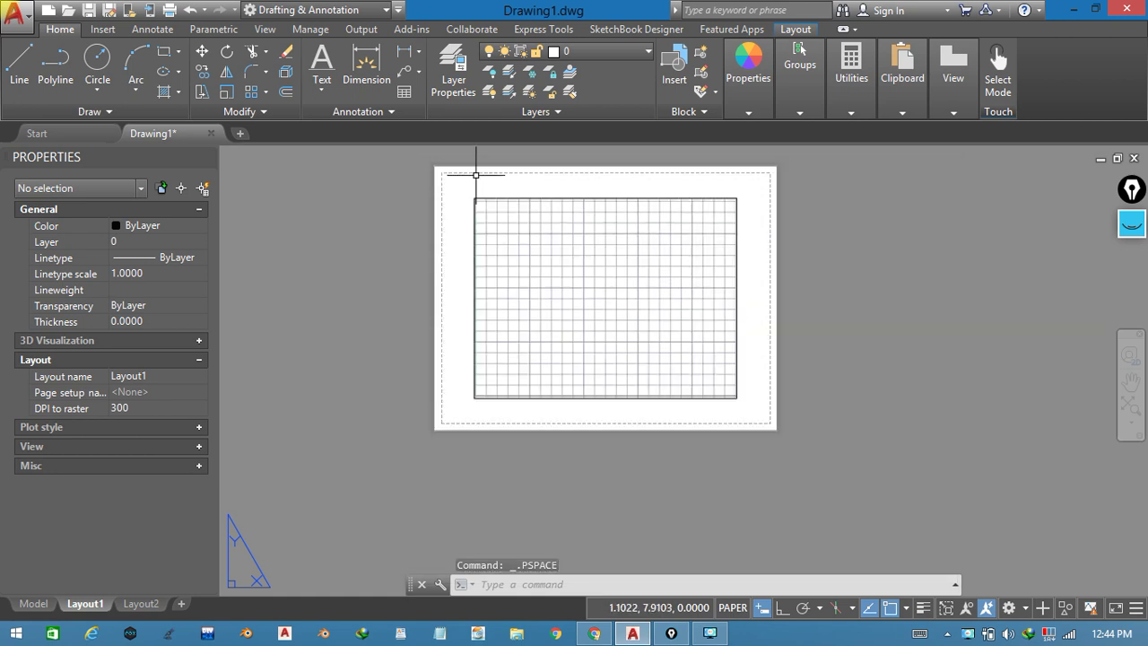
scroll(467, 168, "up", 2)
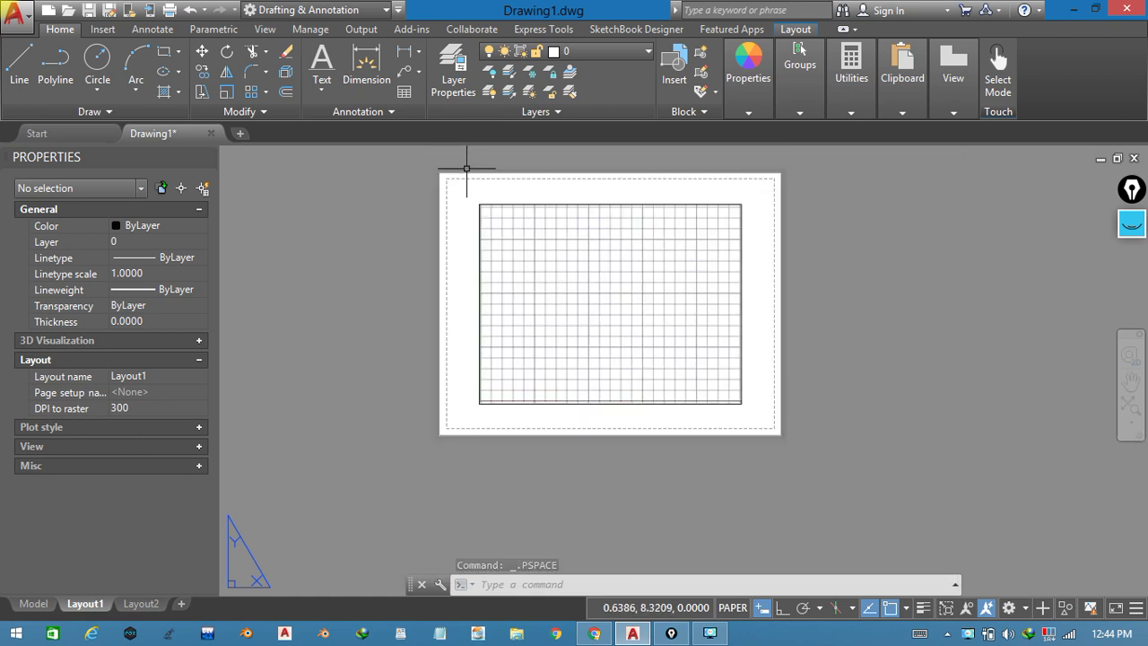
scroll(467, 190, "down", 4)
scroll(434, 203, "up", 4)
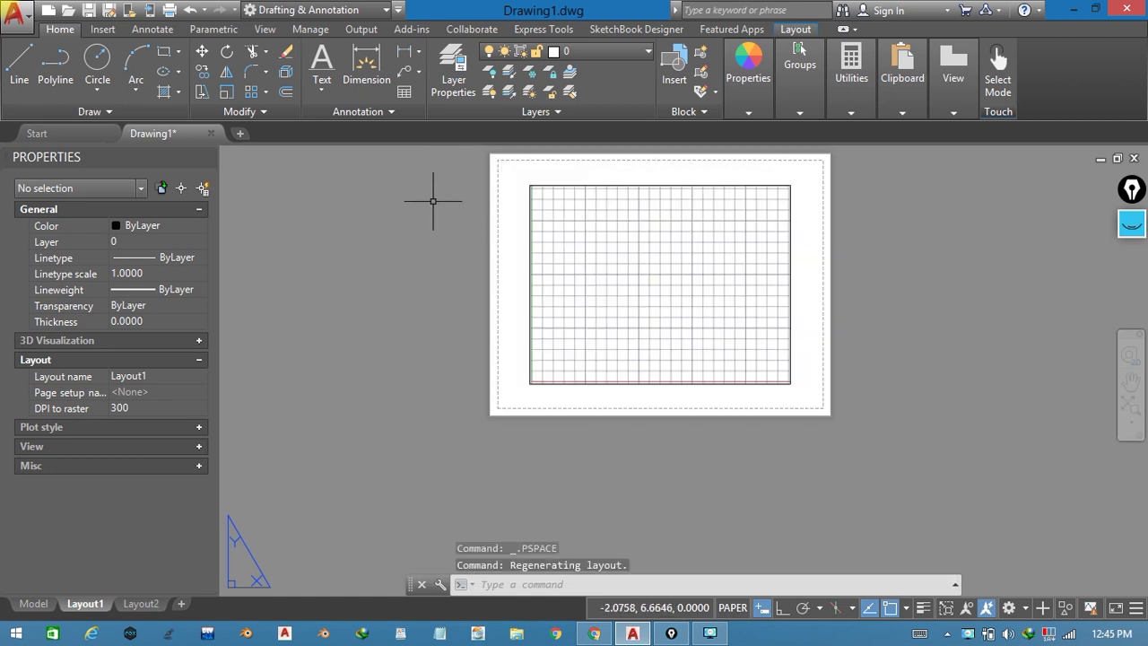
scroll(410, 389, "down", 1)
scroll(464, 315, "up", 1)
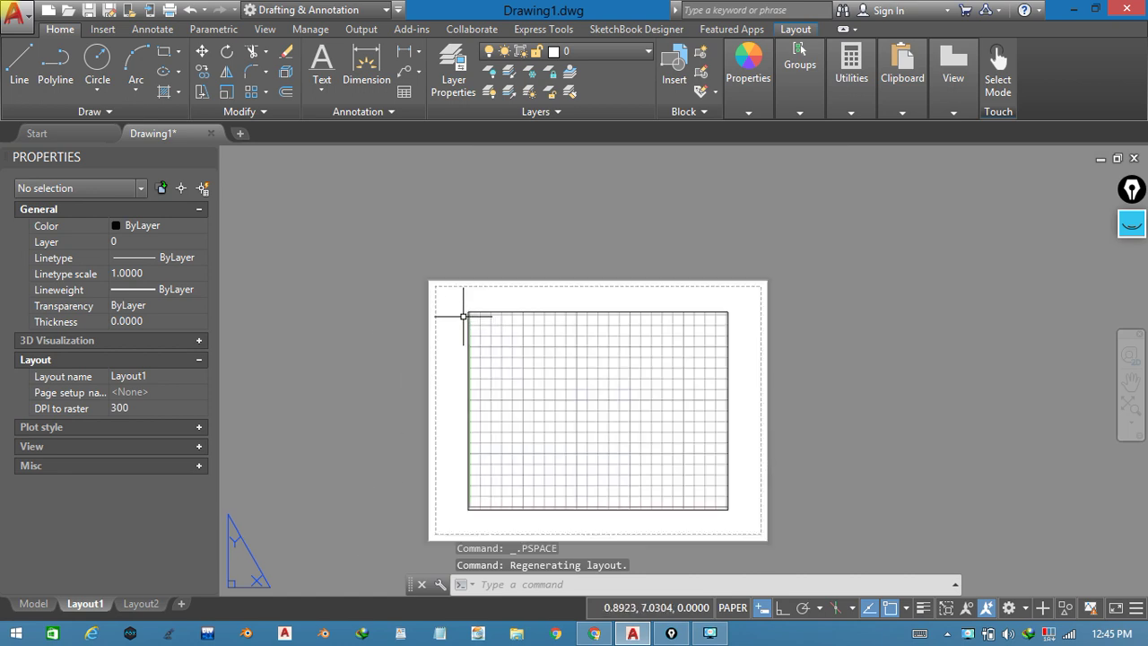
double_click(526, 423)
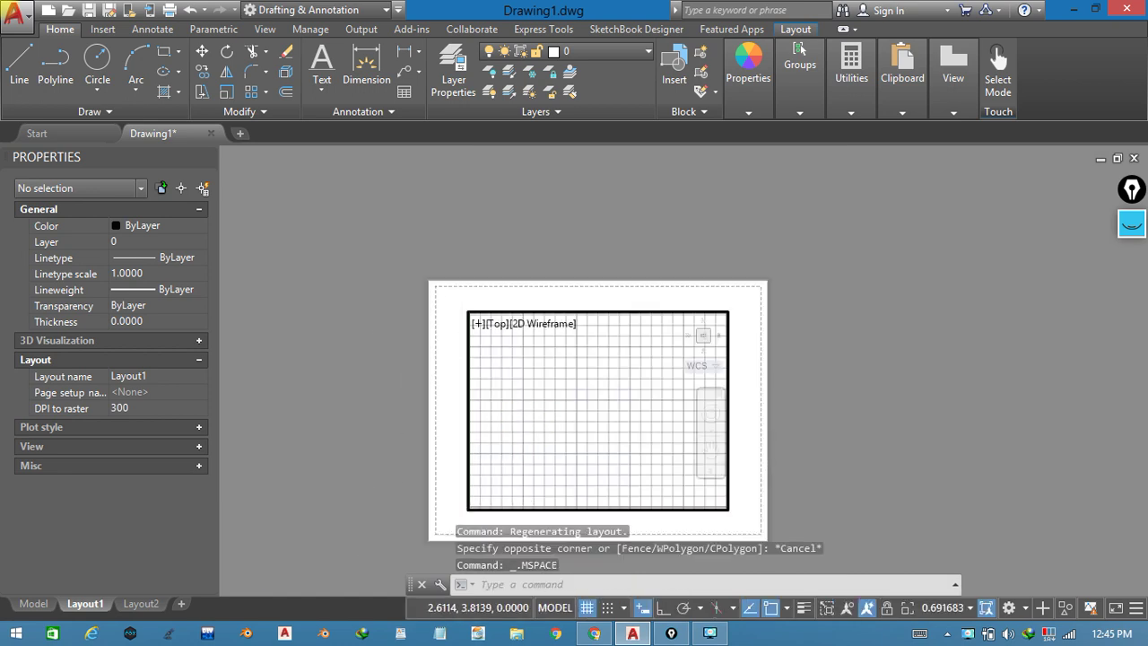
scroll(526, 423, "up", 4)
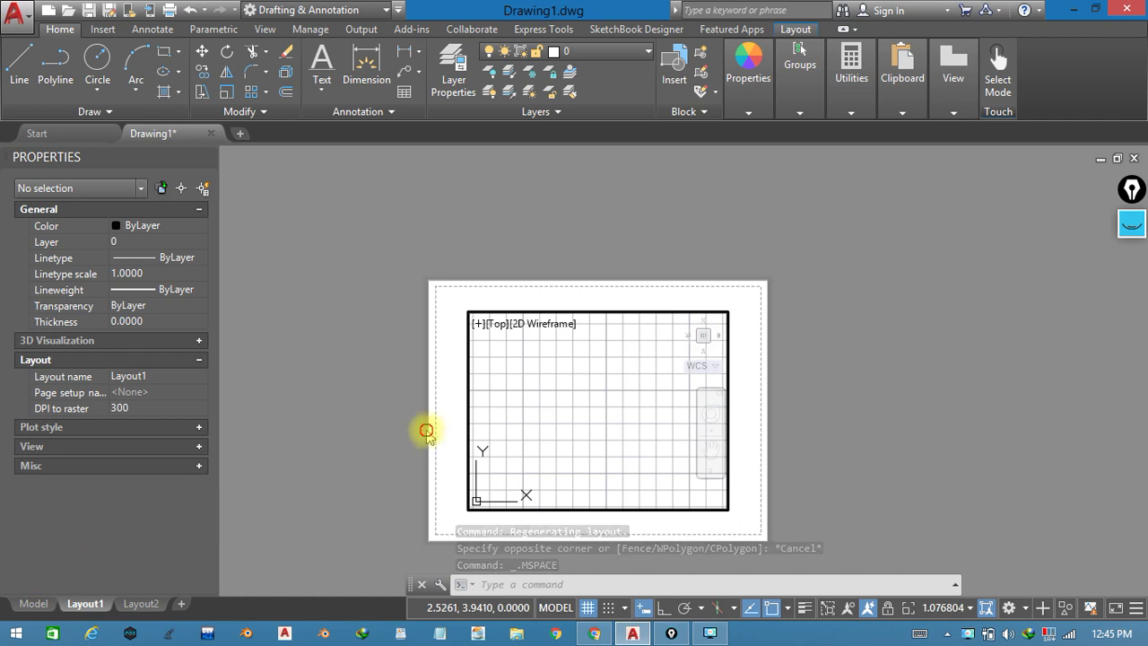
double_click(426, 428)
left_click(30, 604)
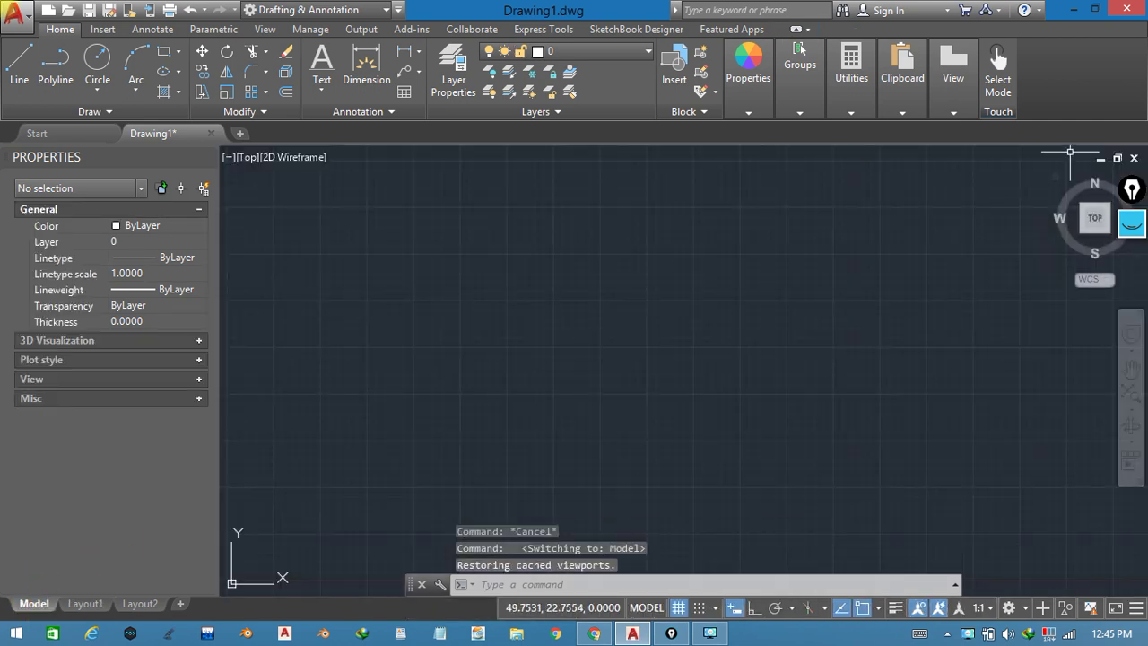
left_click(1129, 229)
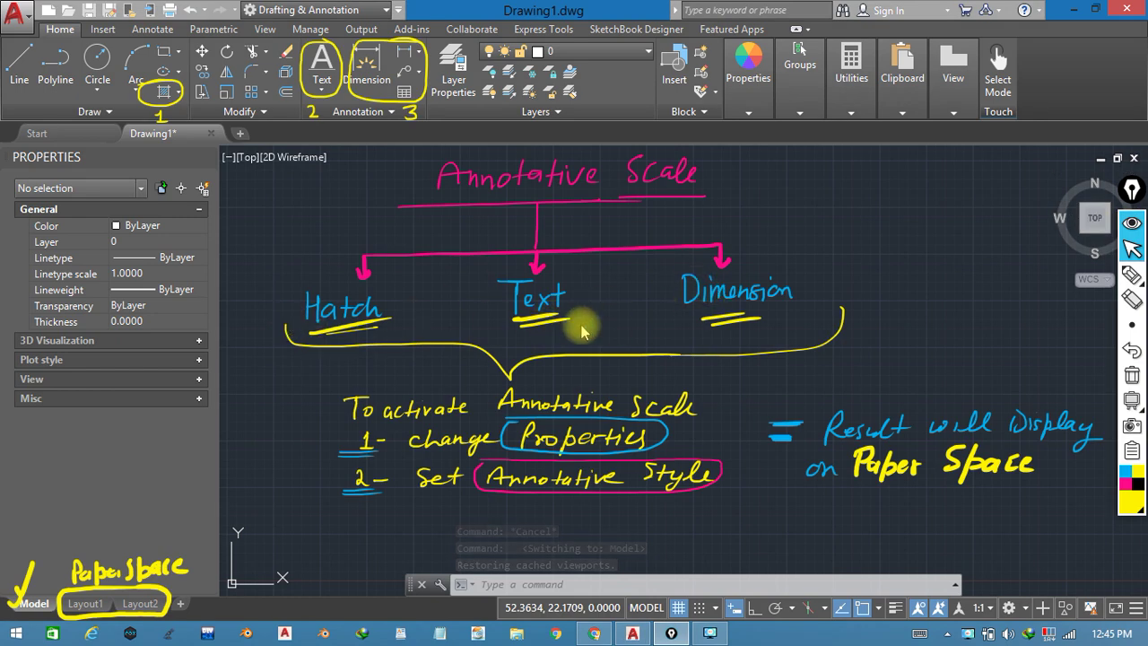
Hide the hand-drawn overlay to reveal the two empty rectangles and start Hatch.
key("Escape")
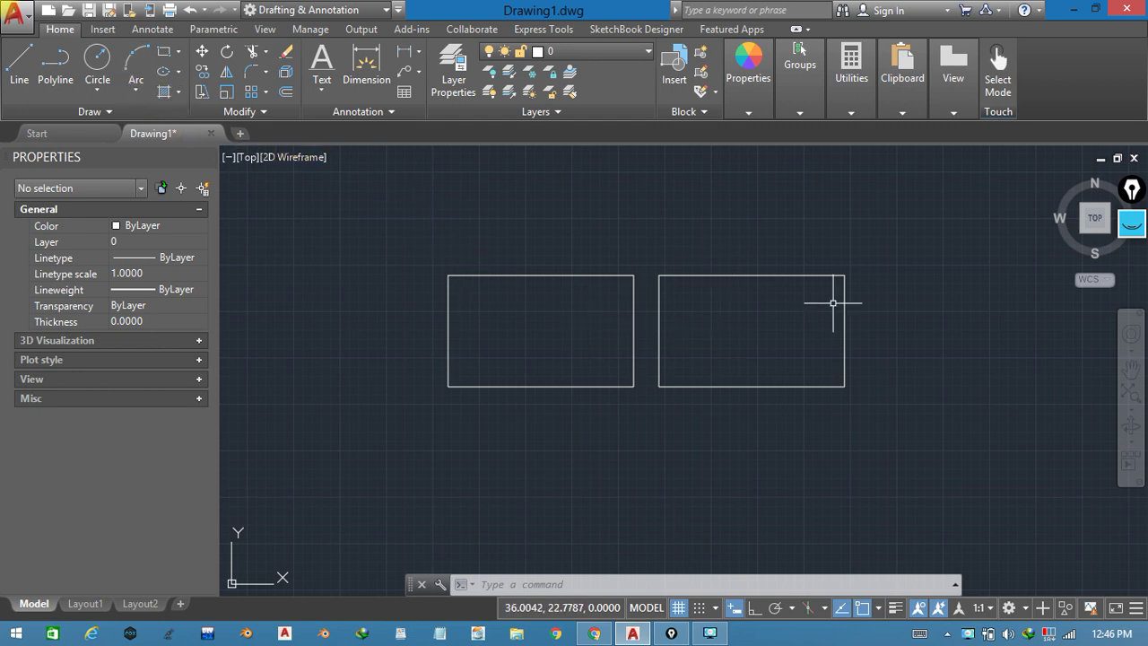
left_click(166, 94)
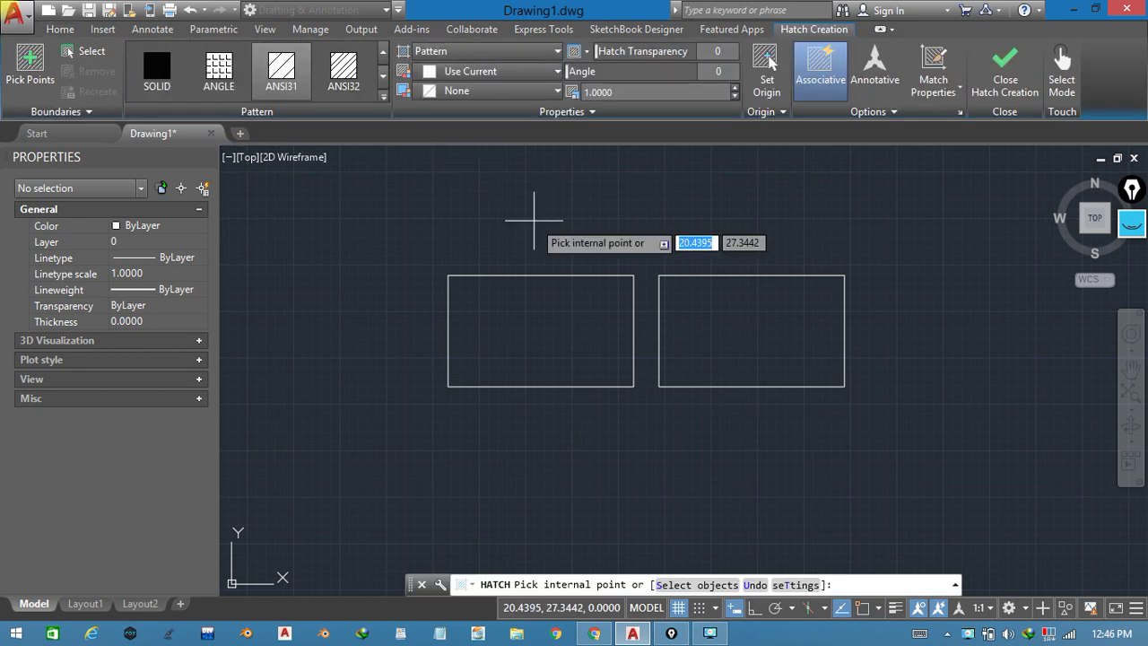
Fill the left rectangle with a non-annotative ANSI31 hatch.
left_click(515, 312)
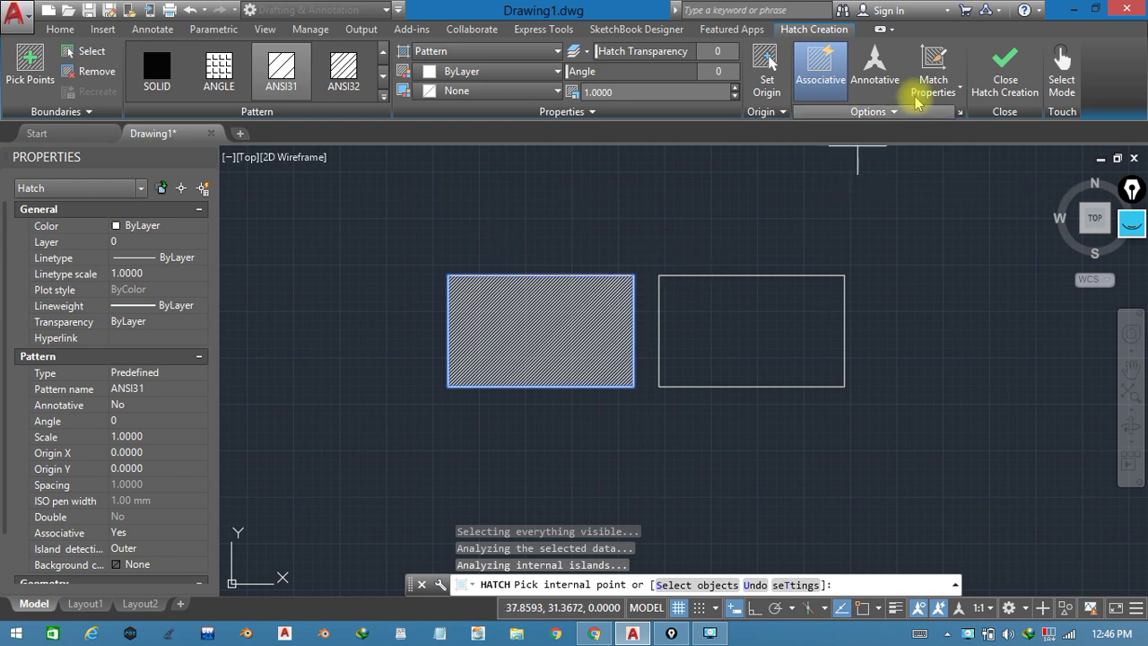
left_click(997, 70)
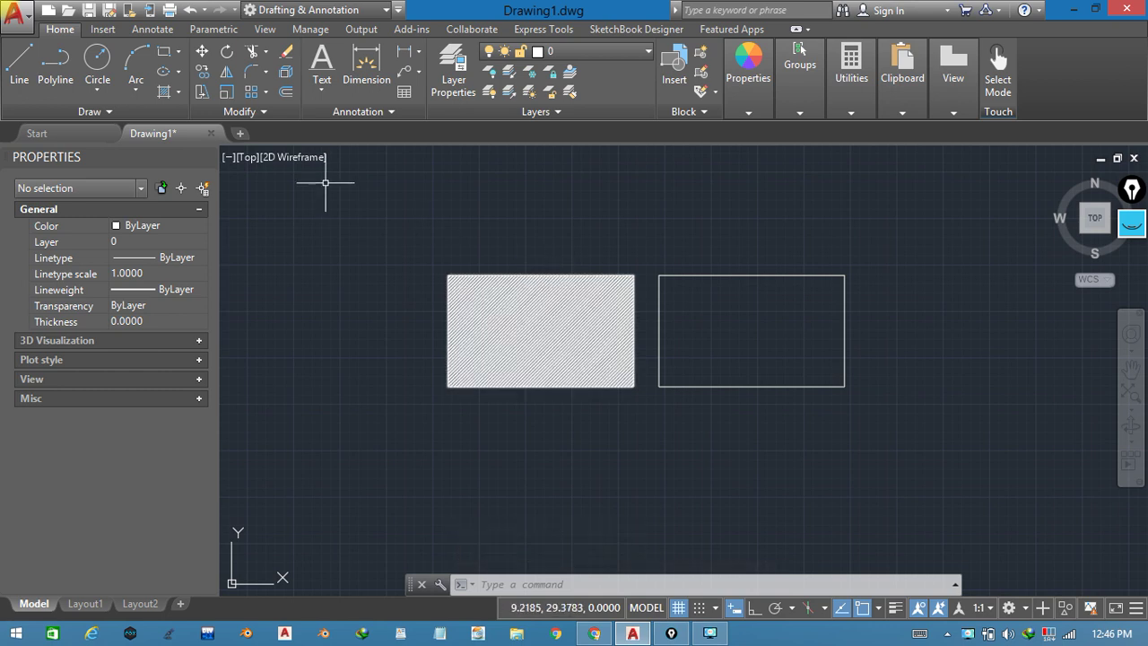
left_click(168, 93)
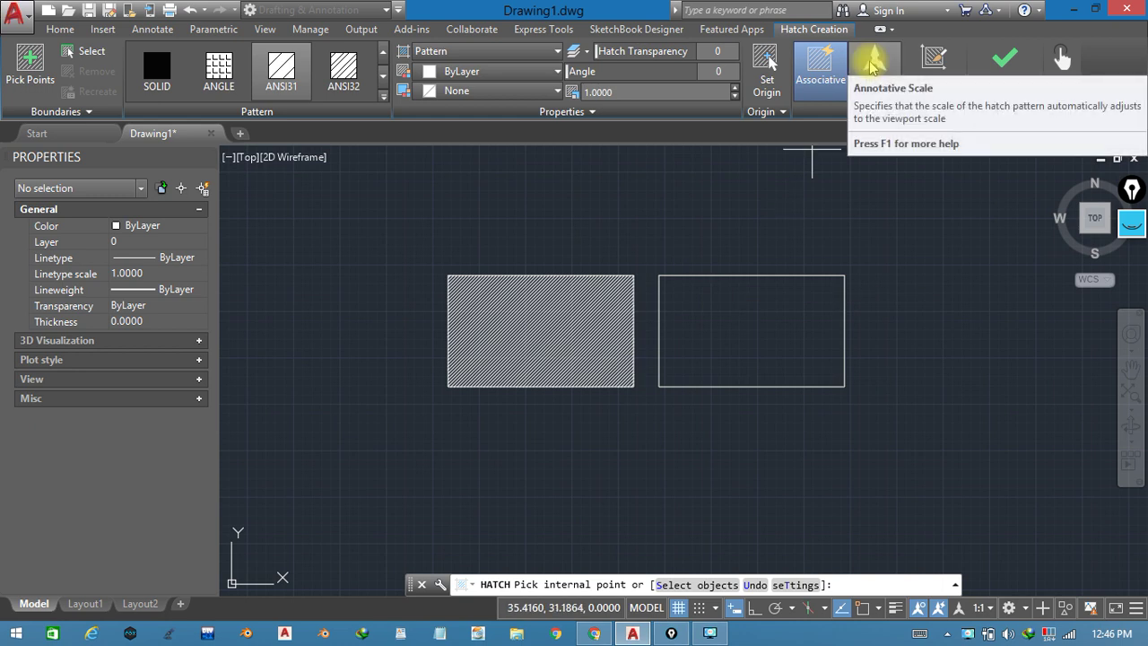
Fill the right rectangle with an annotative ANSI31 hatch at 1:1 scale.
left_click(869, 65)
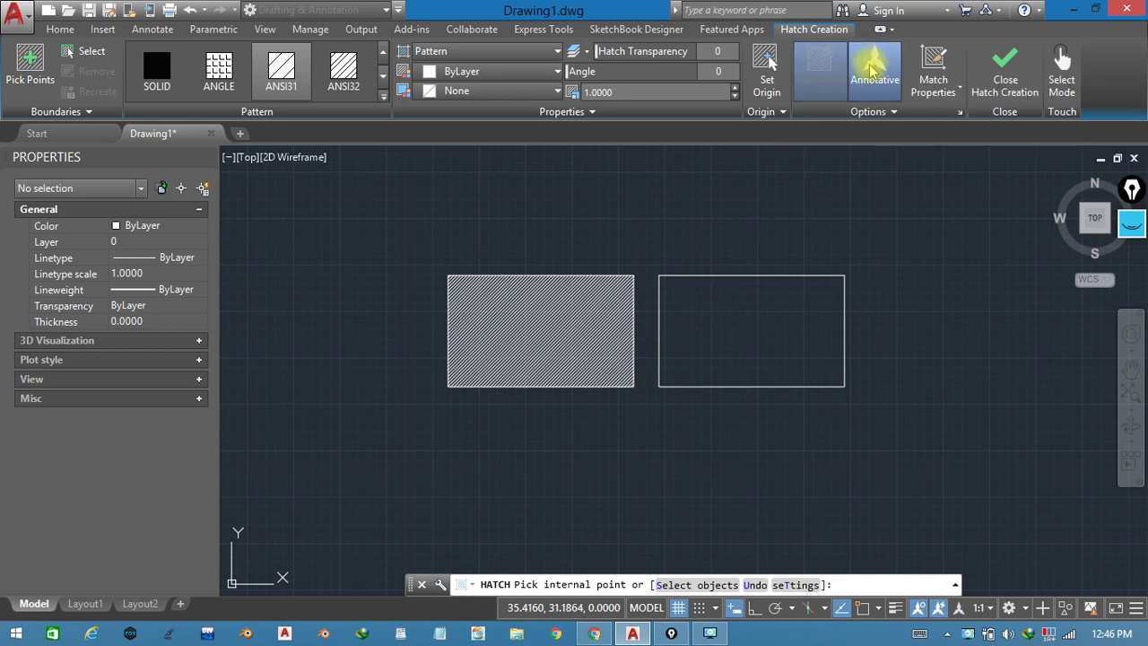
left_click(746, 309)
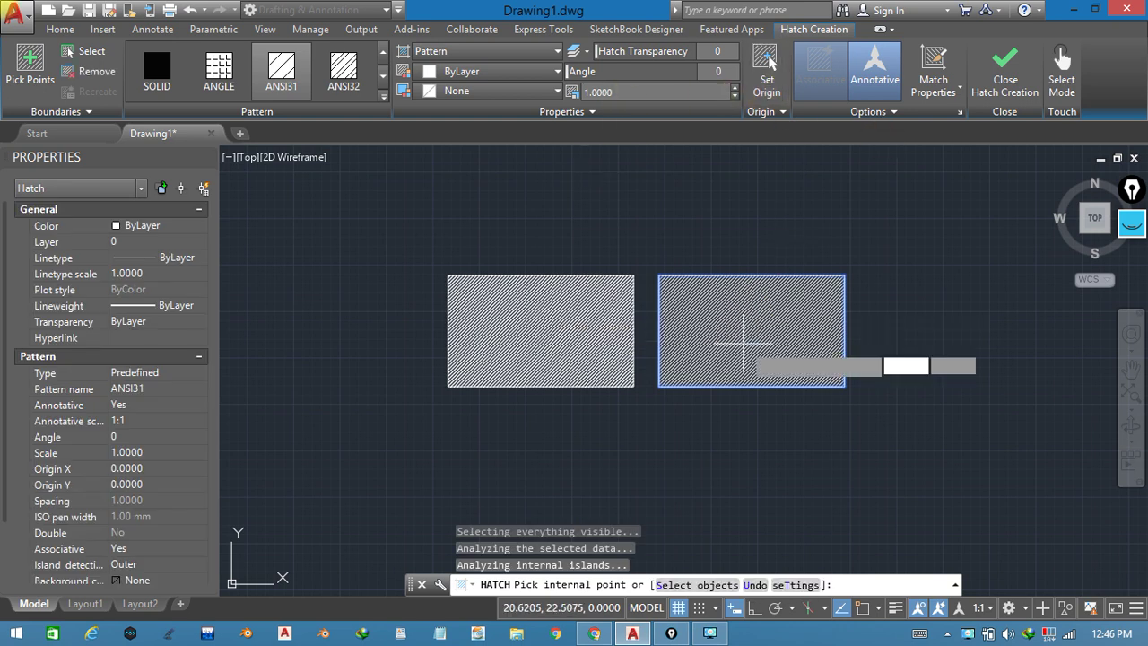
left_click(1002, 70)
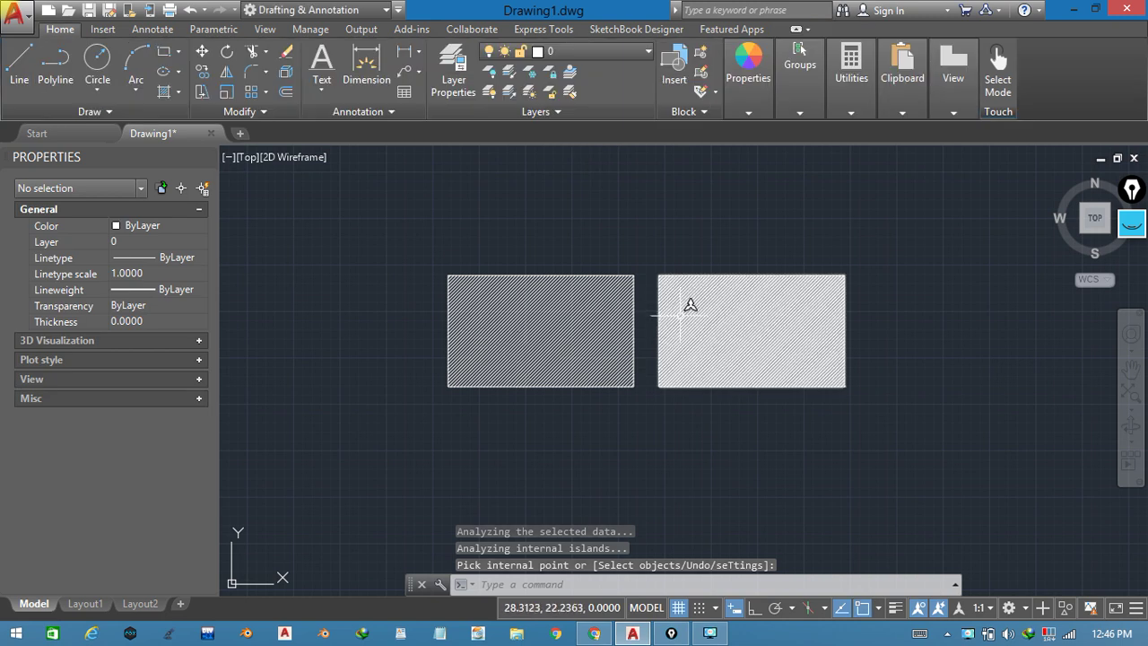
mouse_move(580, 310)
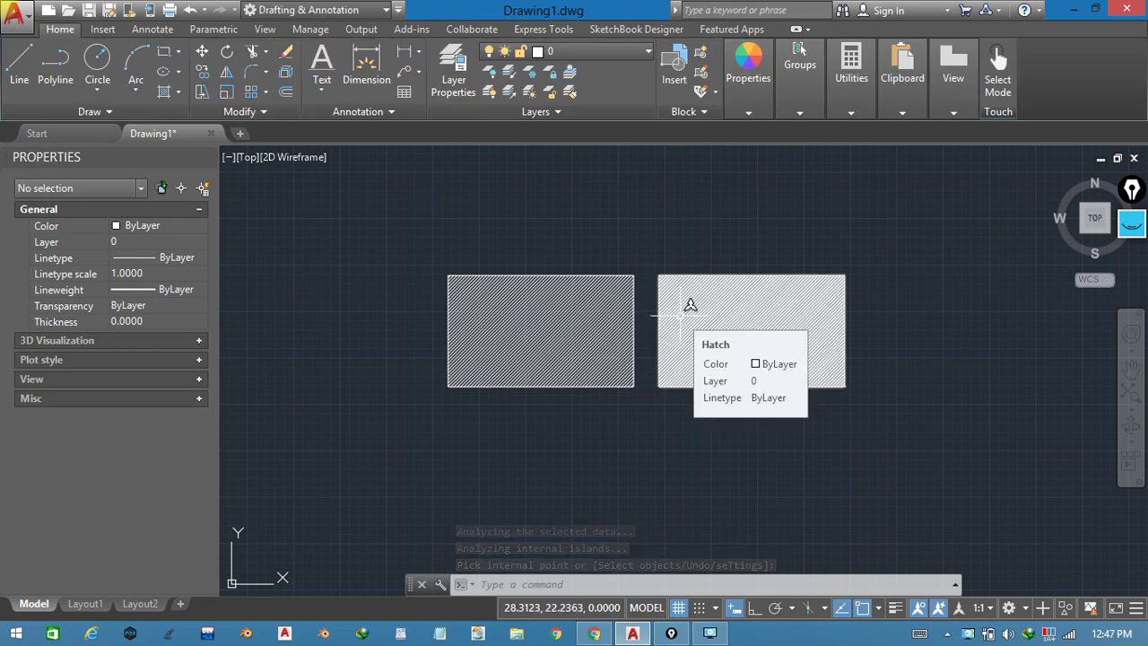
left_click(581, 310)
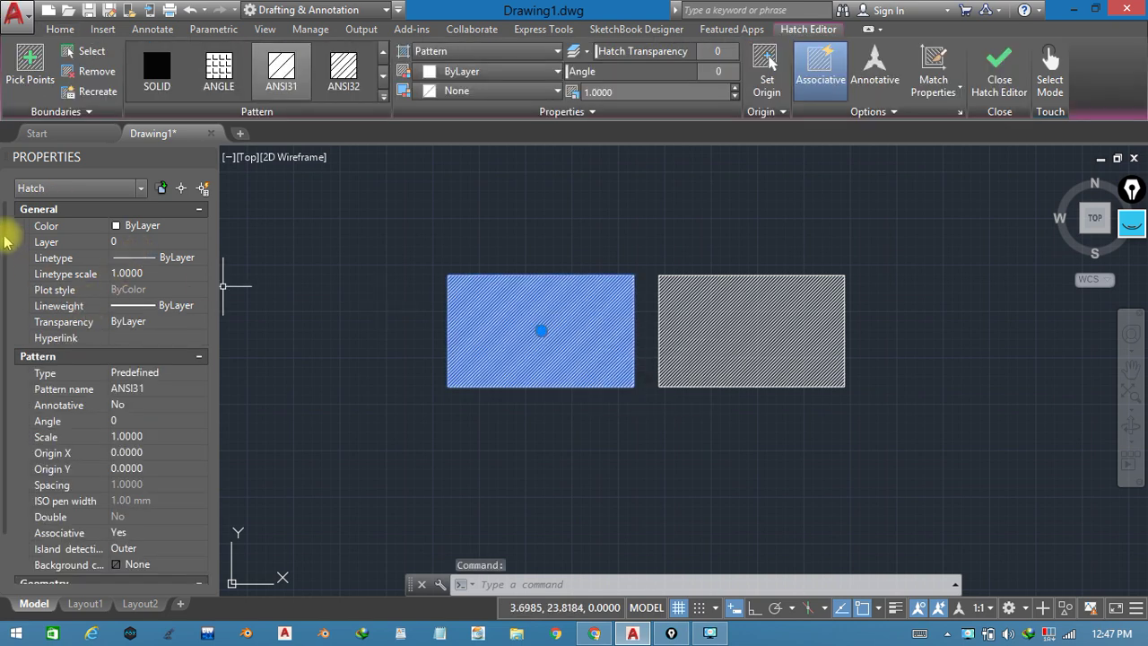
Inspect the left hatch's Annotative property, keeping it non-annotative, then deselect it.
left_click_drag(5, 251, 3, 305)
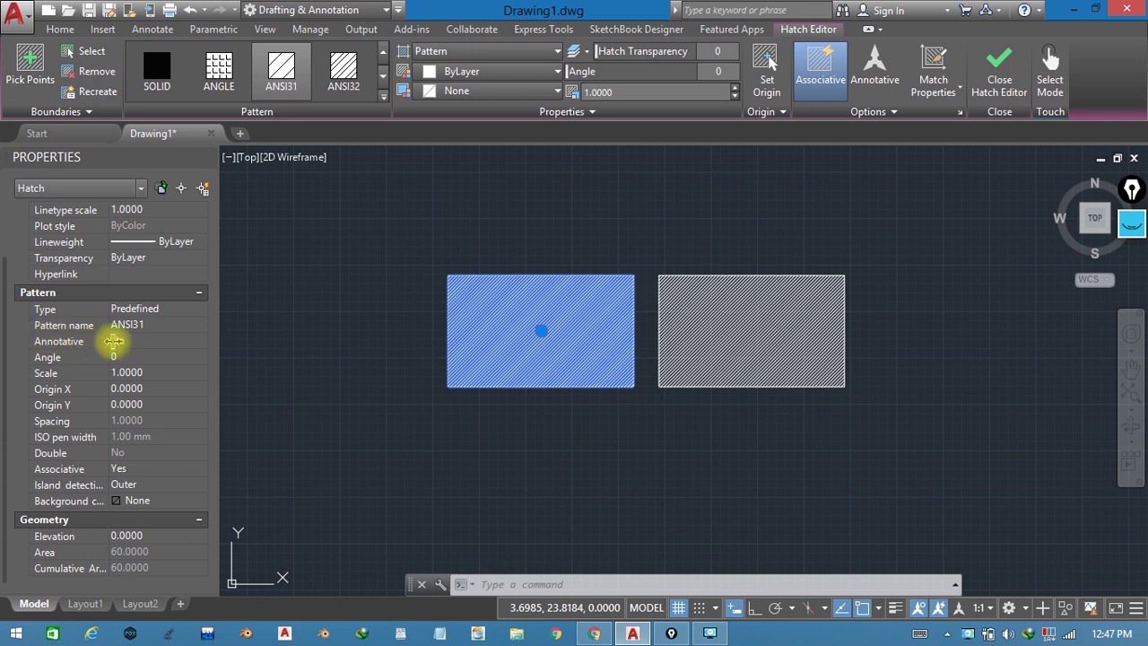
left_click(191, 342)
left_click(197, 343)
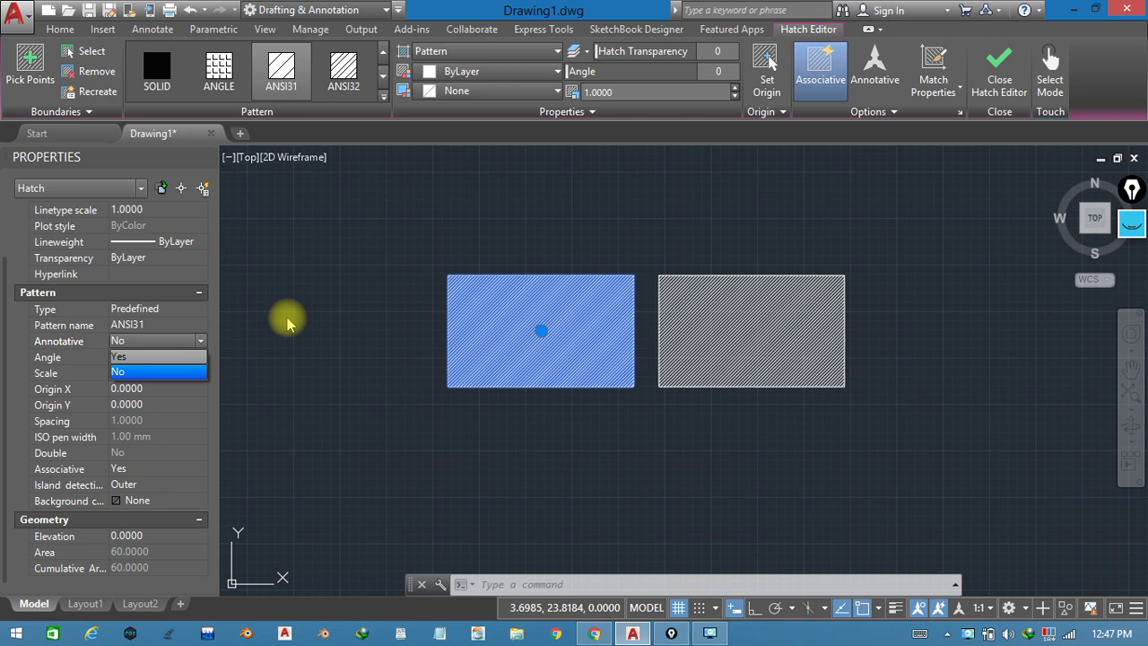
key("Escape")
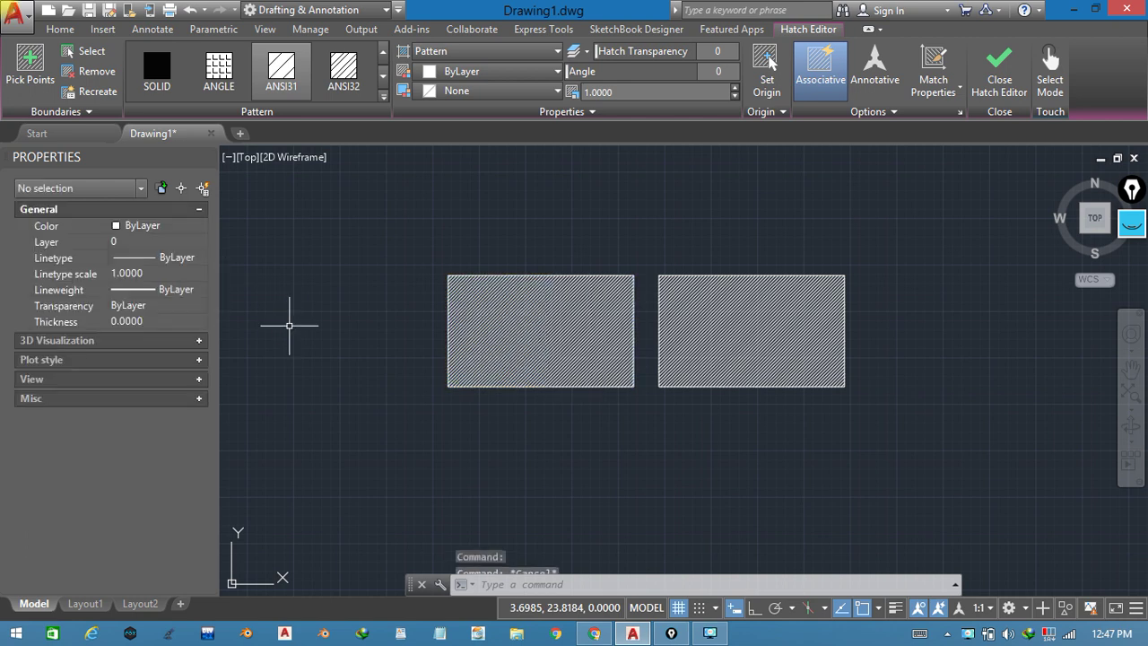
key("Escape")
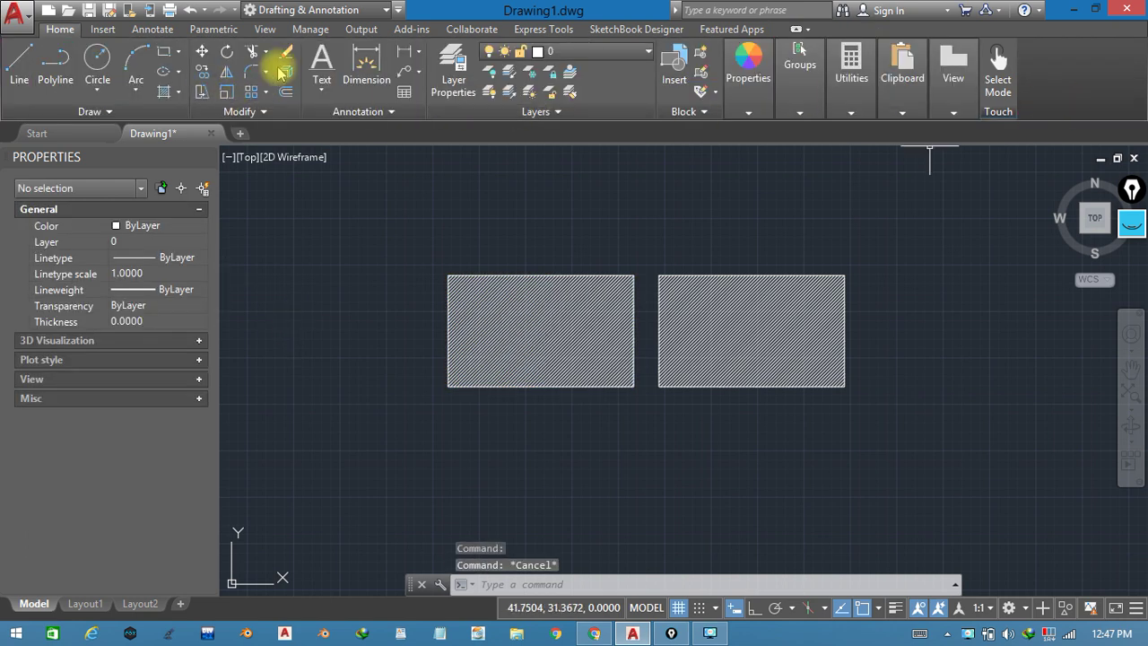
Place single-line text 'Normal scale', height 0.2, rotation 0, below the left rectangle.
left_click(326, 82)
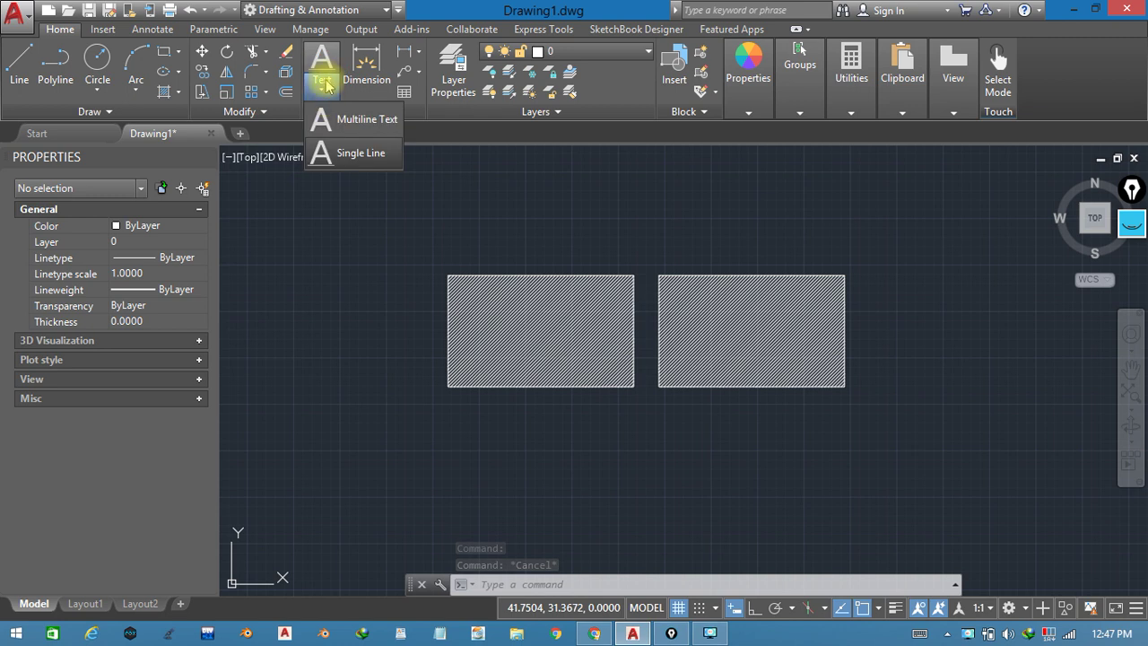
left_click(327, 162)
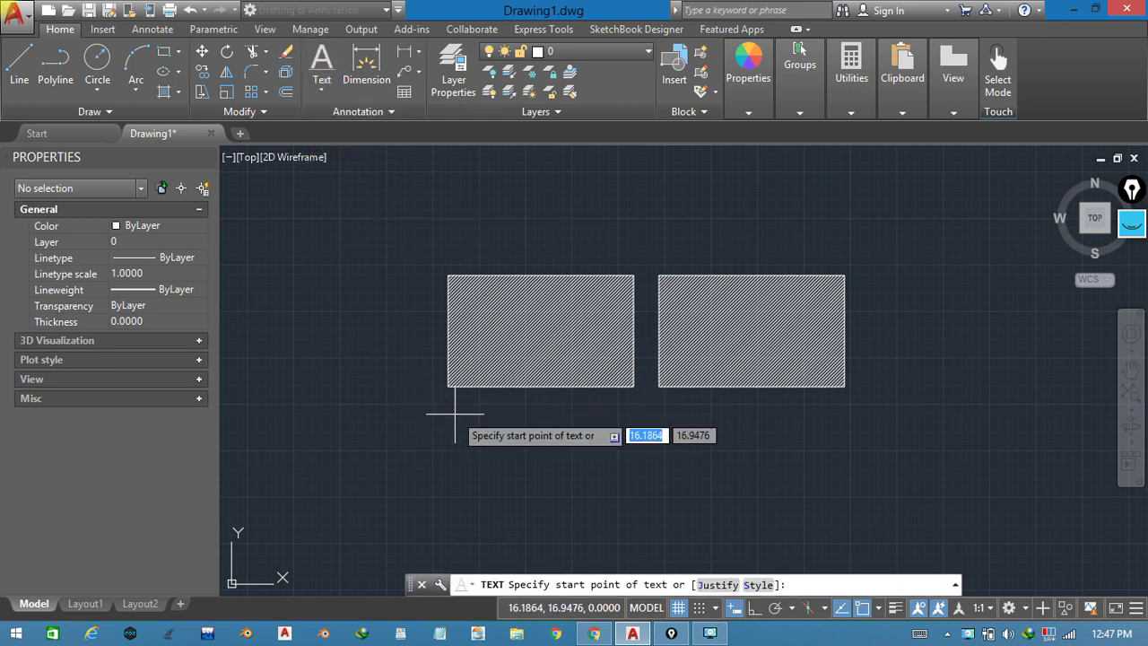
left_click(454, 443)
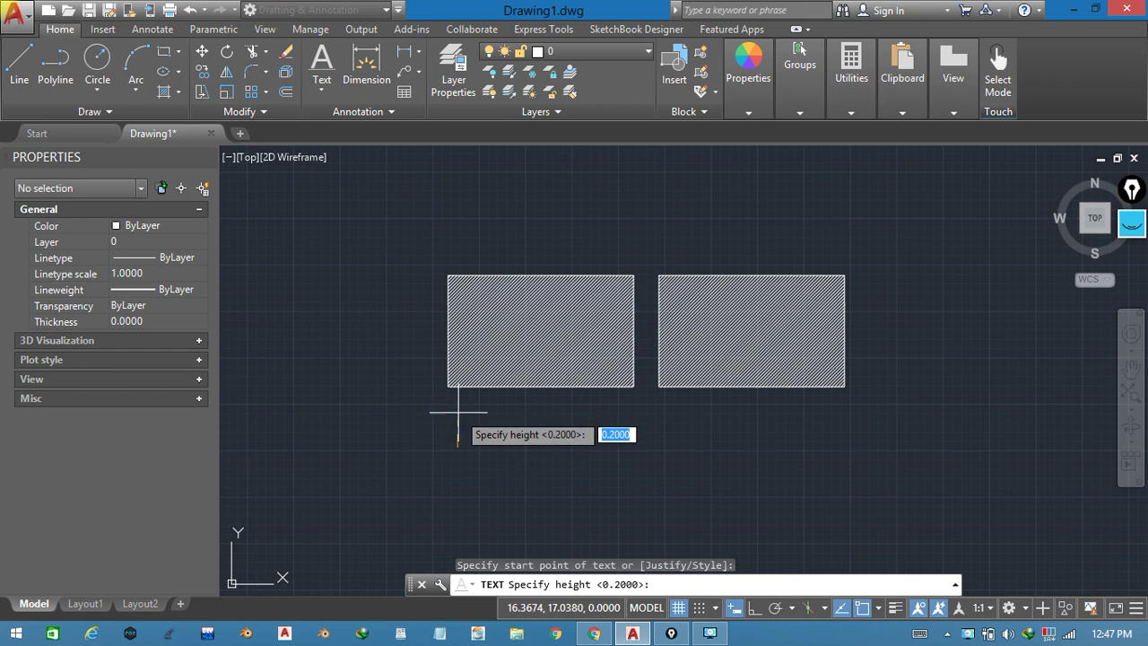
type(".2")
key("Return")
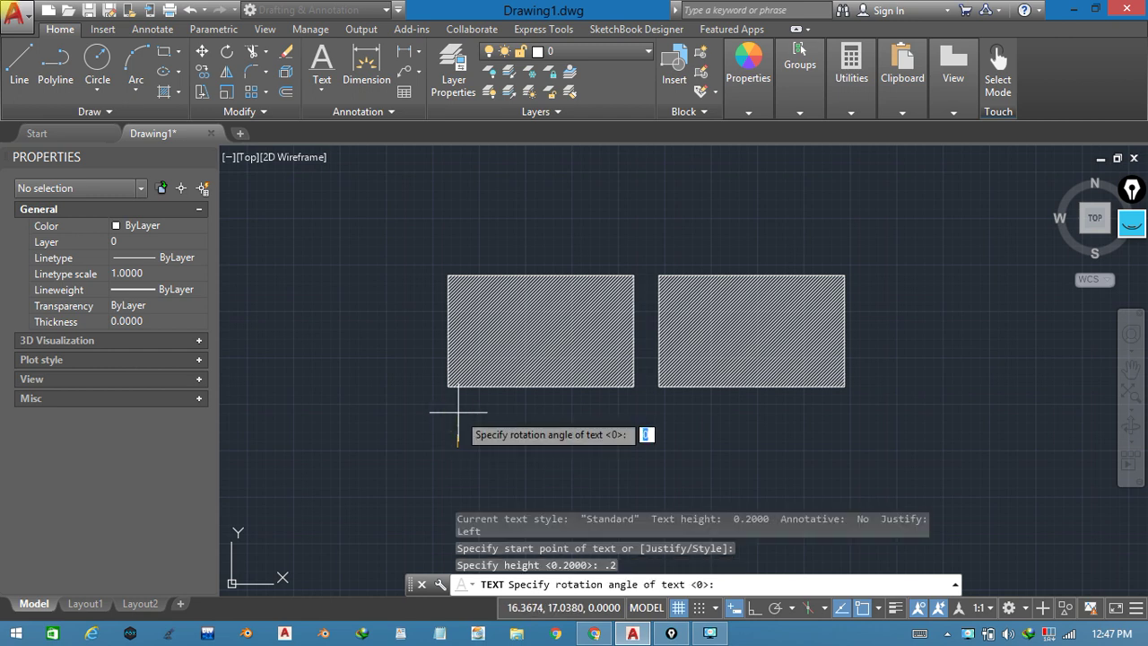
key("Return")
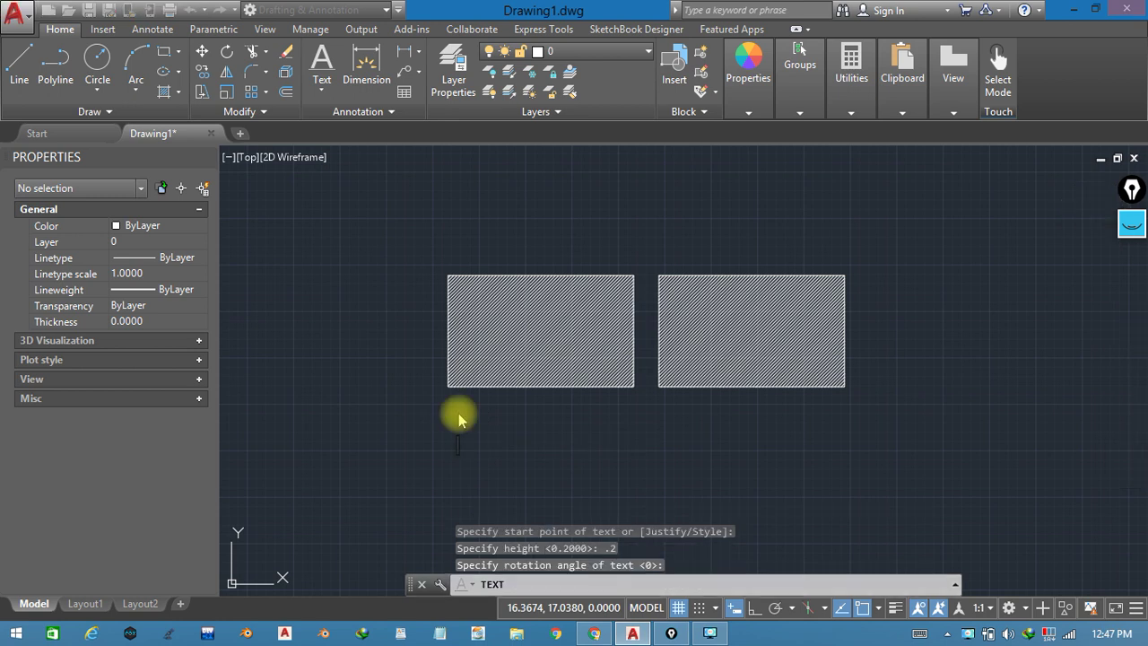
type("Normal")
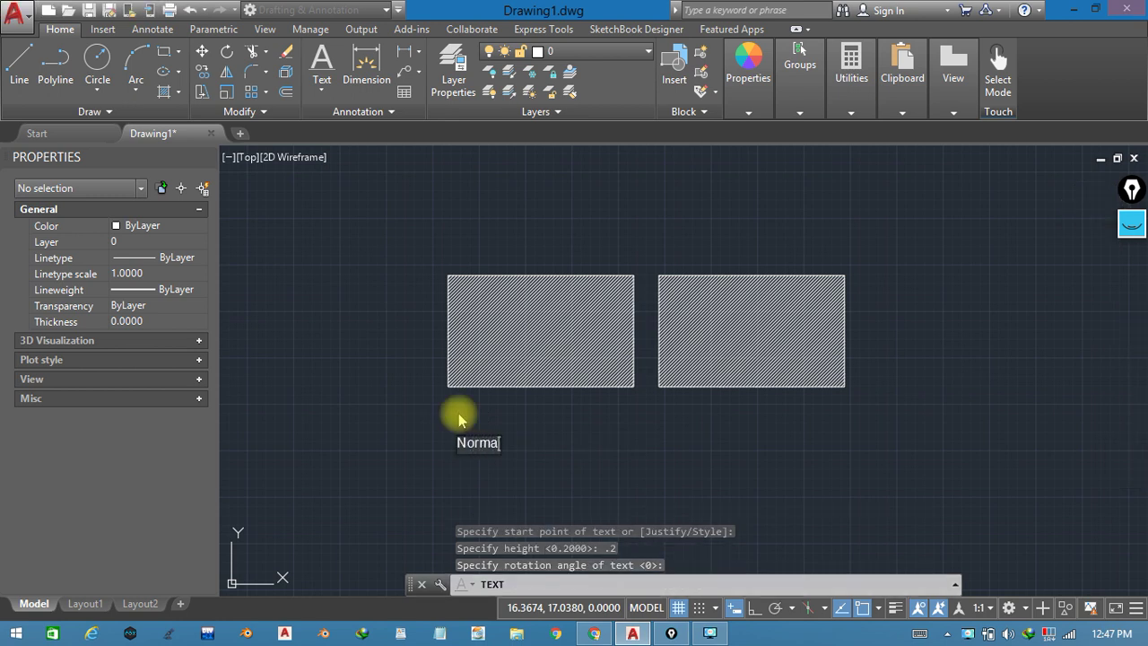
type(" scla")
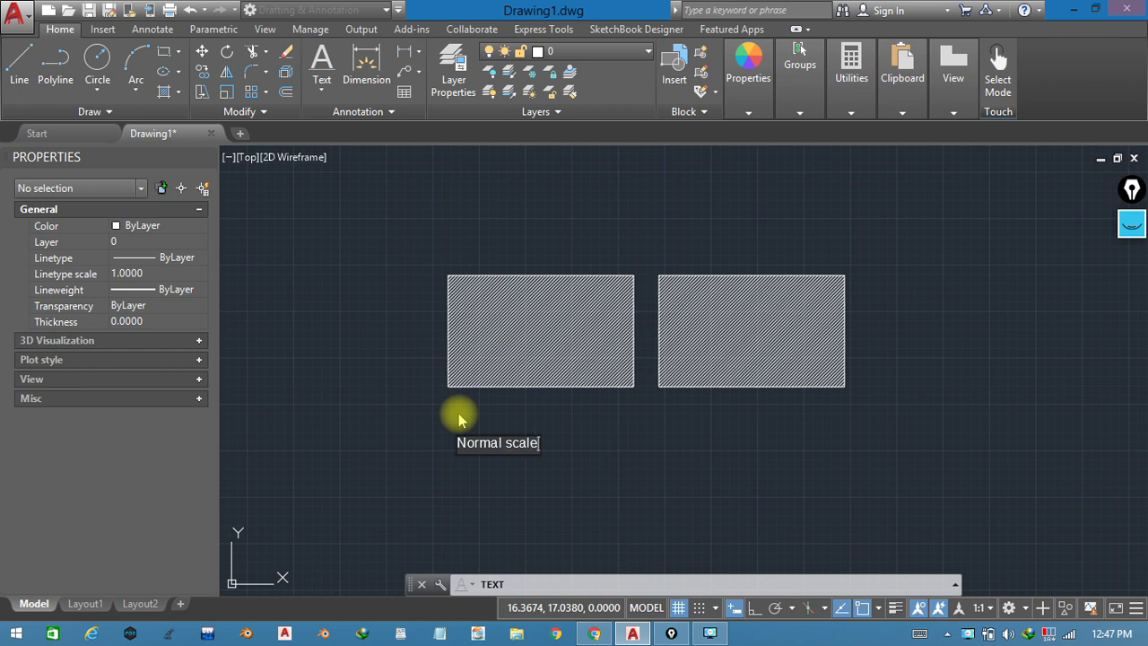
left_click(666, 445)
key("Return")
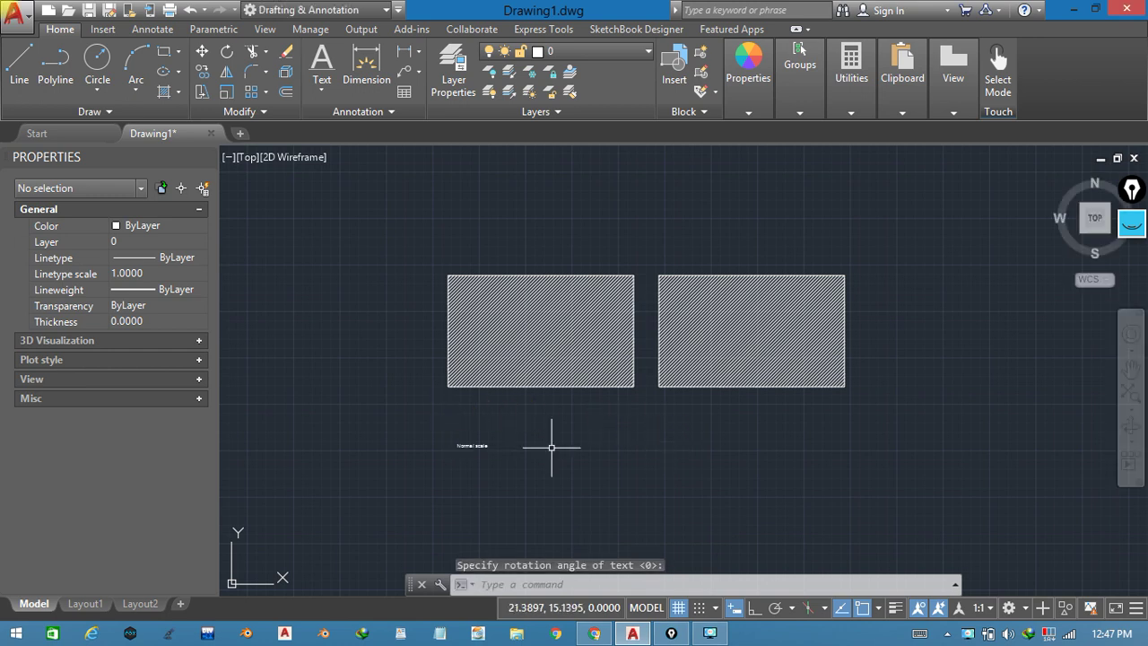
Reopen the Normal scale label in the editor, then select it to view its properties.
left_click(471, 446)
double_click(473, 446)
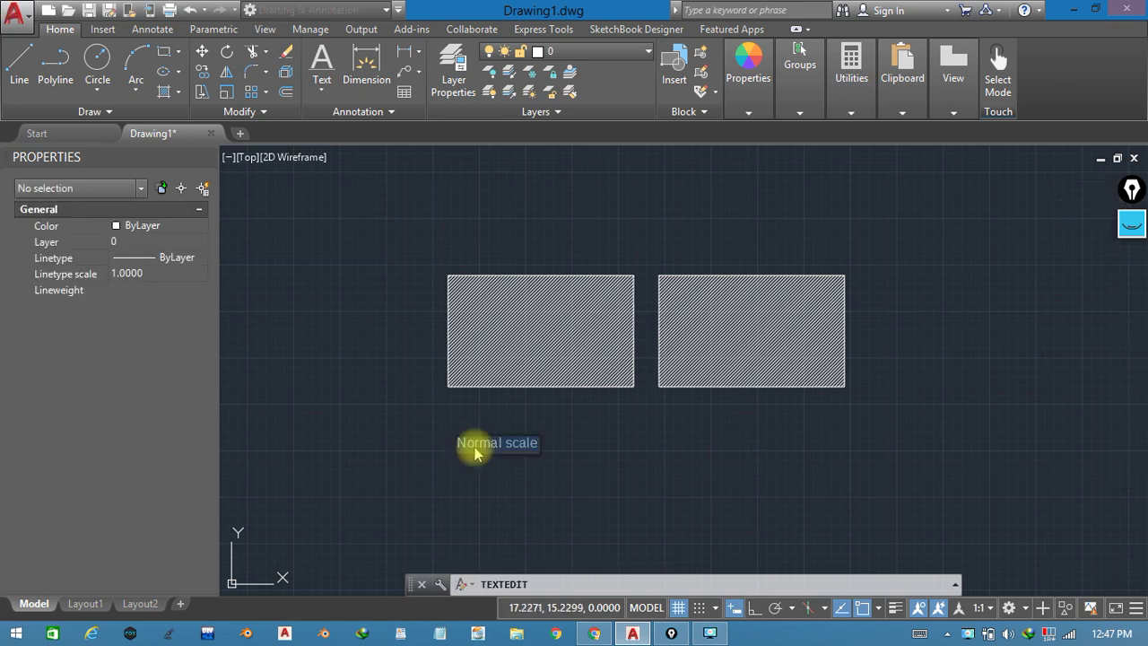
left_click_drag(455, 442, 504, 443)
left_click(579, 443)
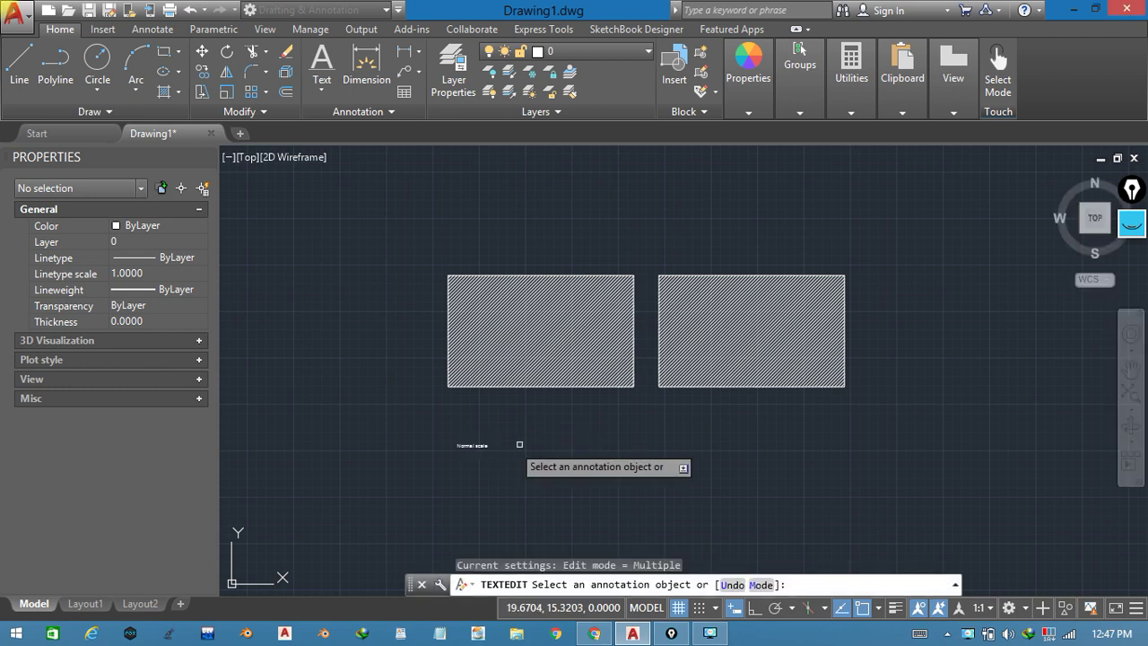
key("Escape")
left_click(472, 443)
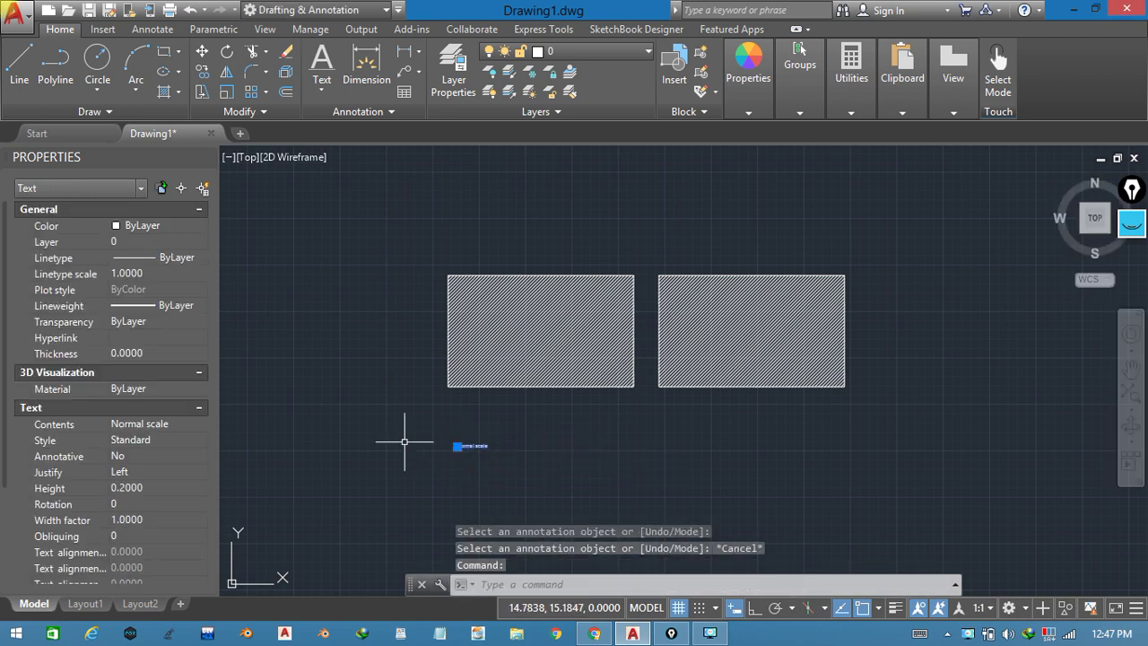
Change the Normal scale label's height to 1 in the Properties palette.
left_click(143, 488)
type("1")
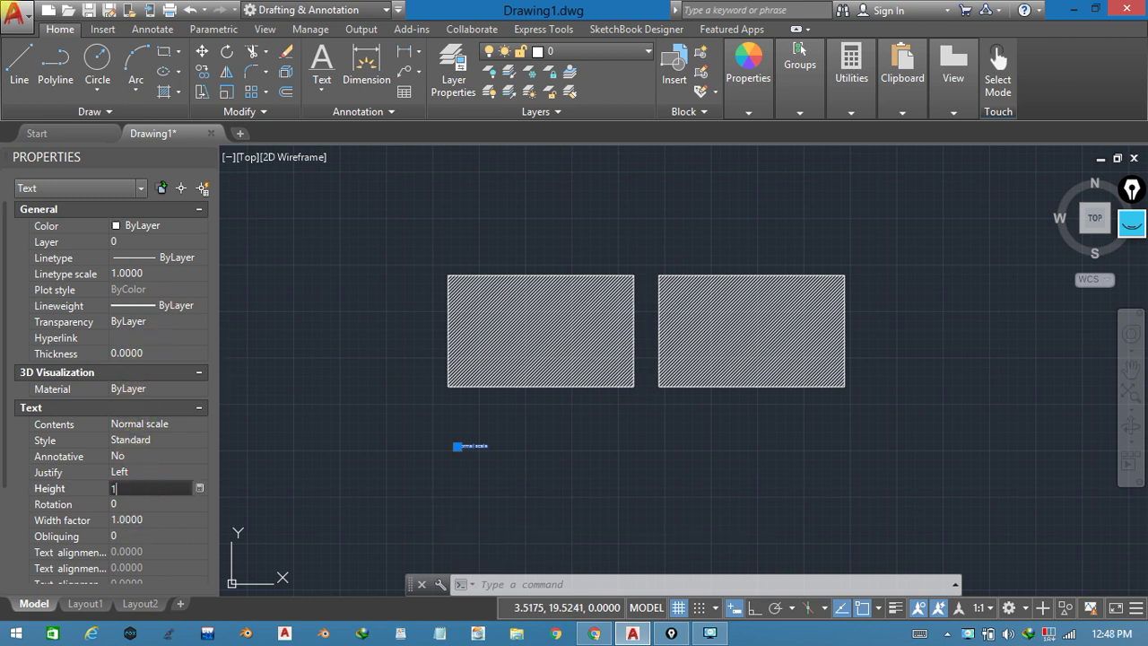
left_click(144, 503)
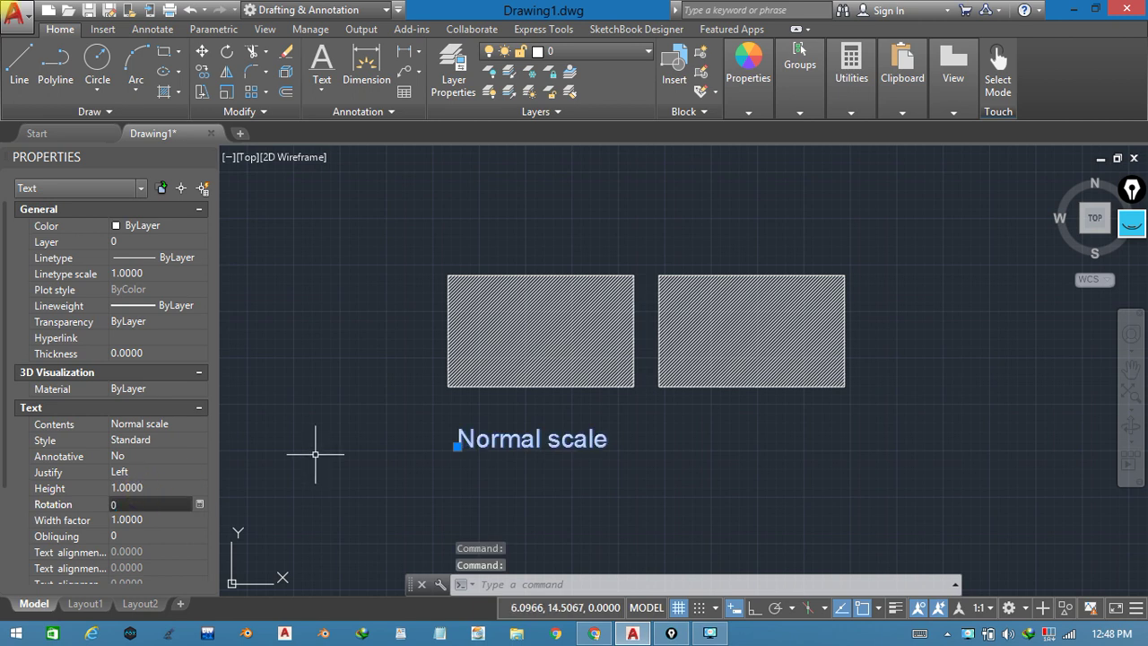
key("Escape")
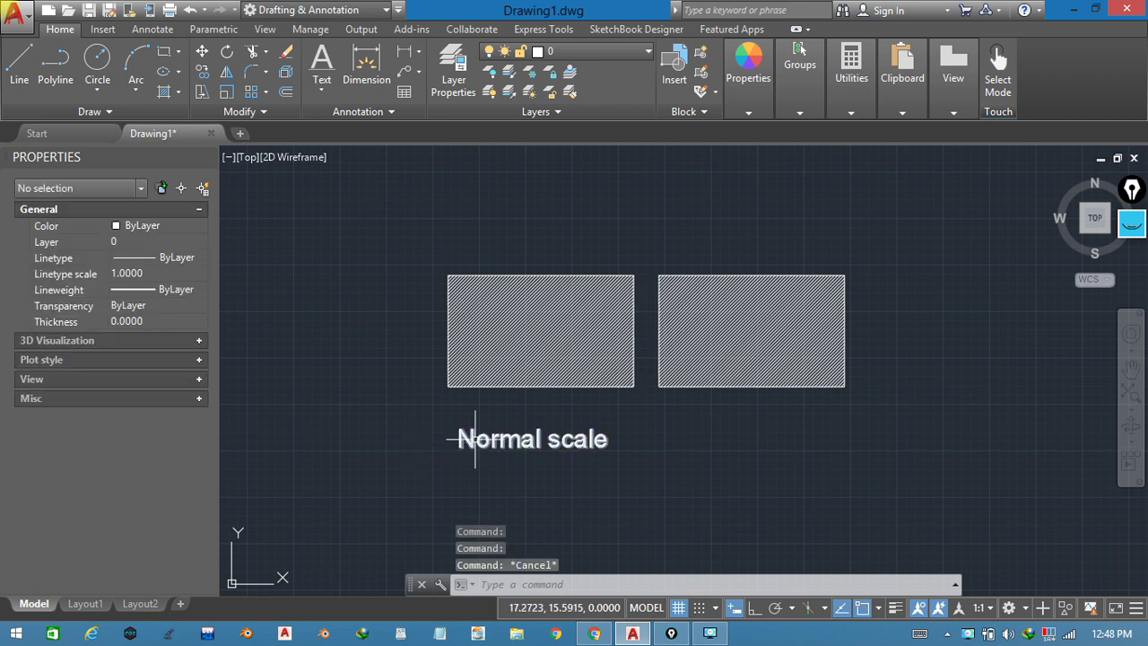
Open the Text Style manager from the expanded Annotation panel.
left_click(323, 70)
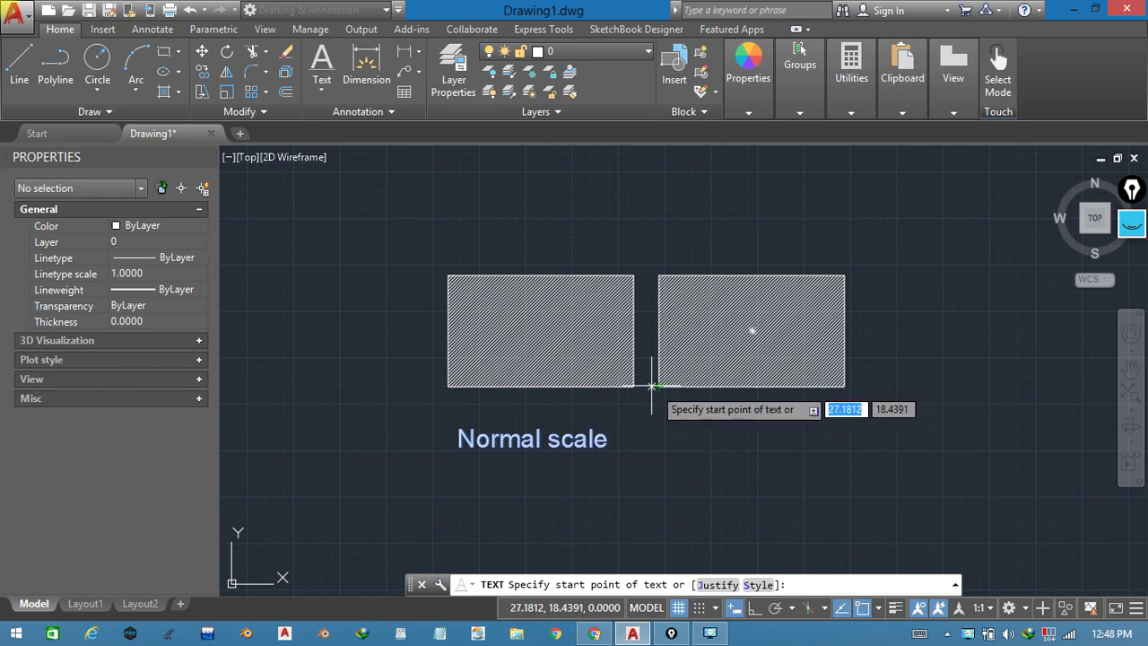
key("Escape")
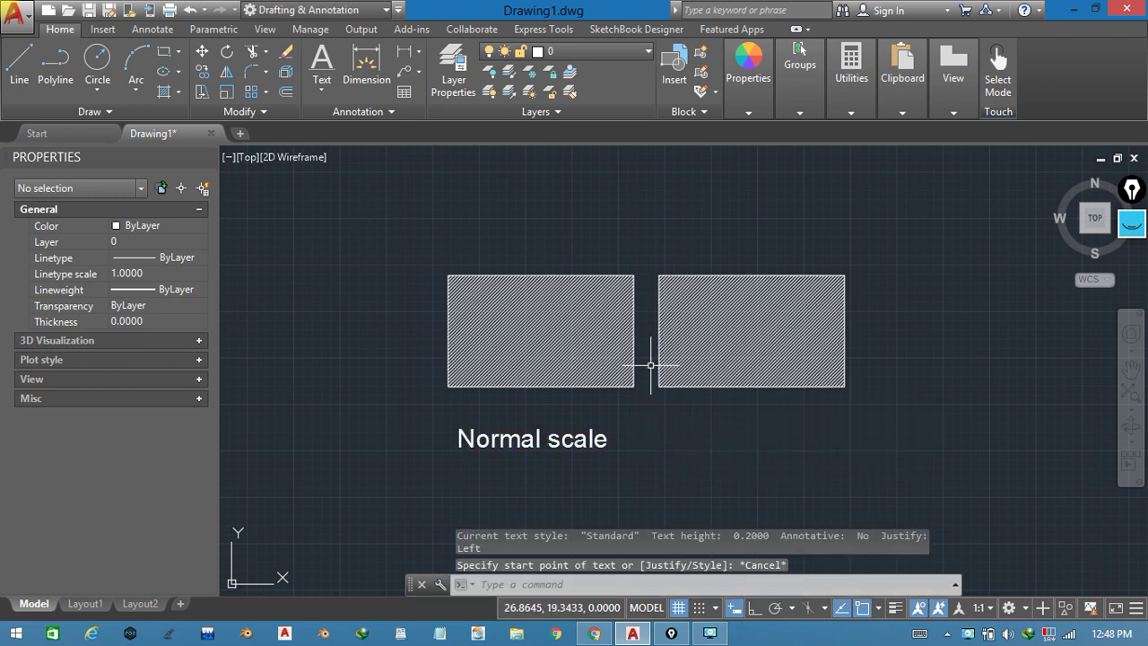
left_click(524, 431)
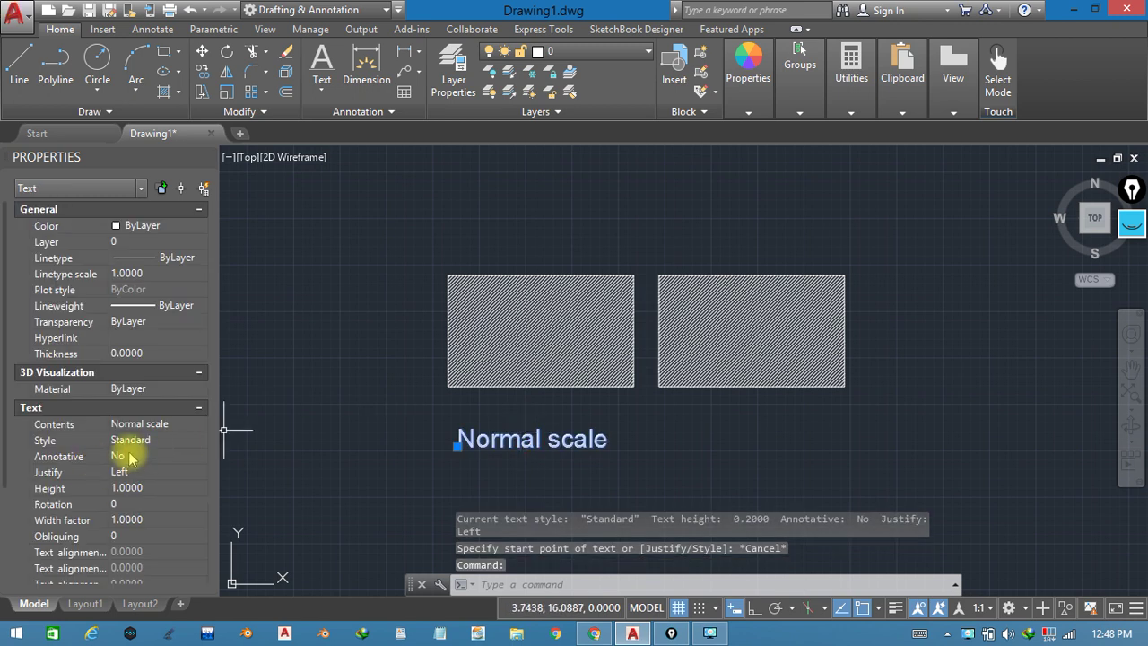
key("Escape")
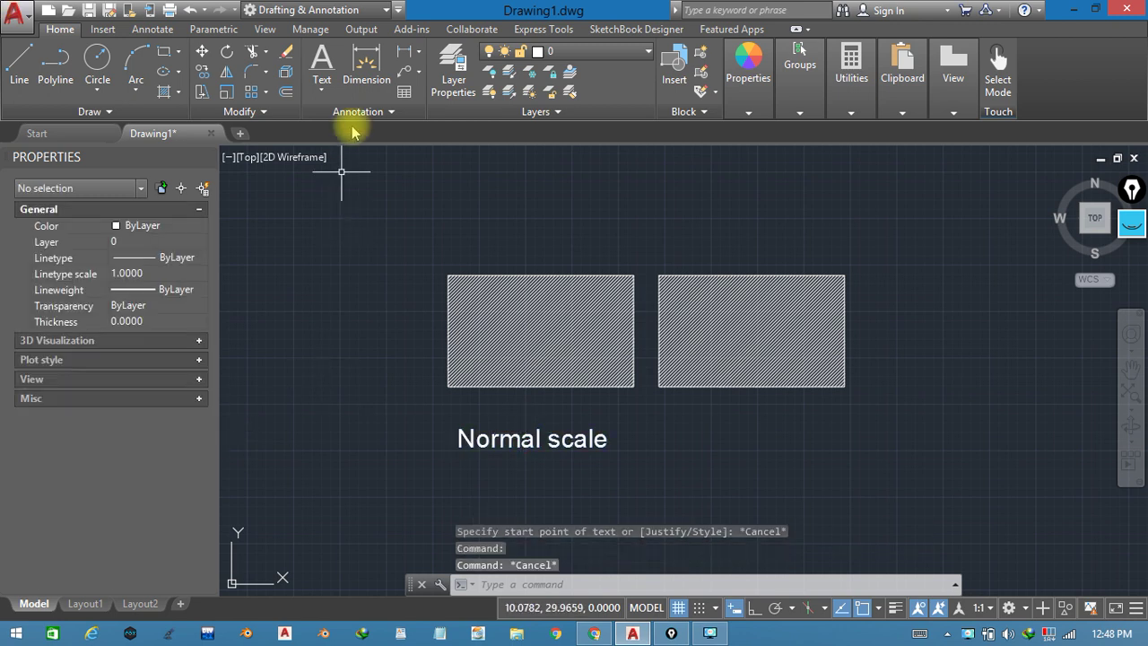
left_click(357, 115)
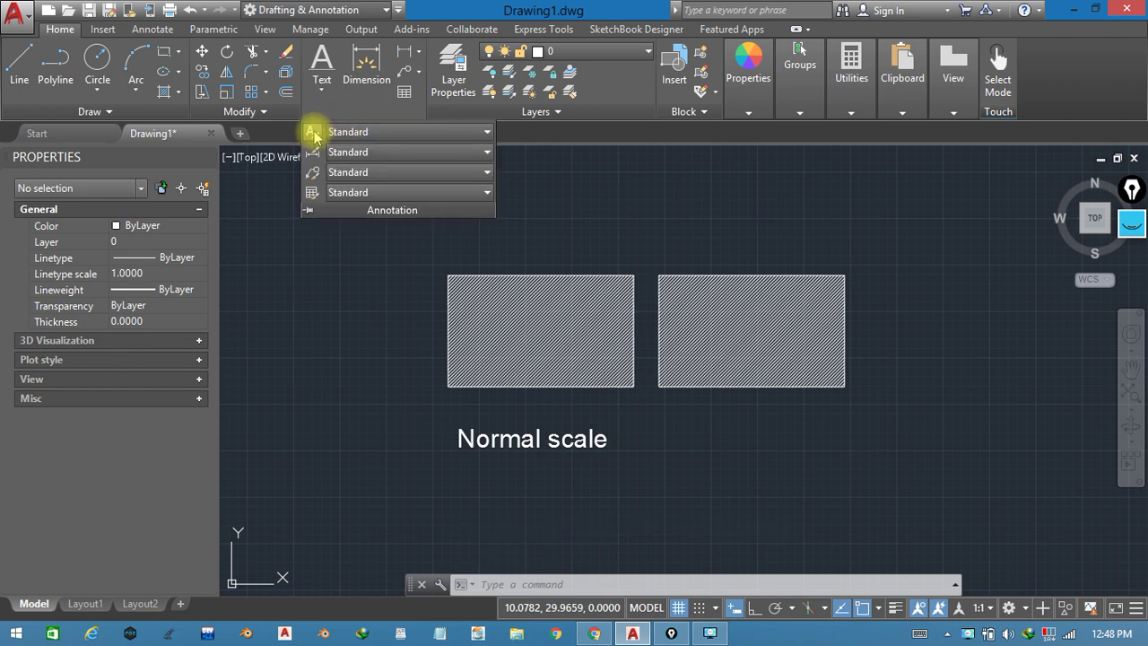
left_click(312, 133)
Set the Annotative text style current and close the Text Style dialog.
left_click(354, 212)
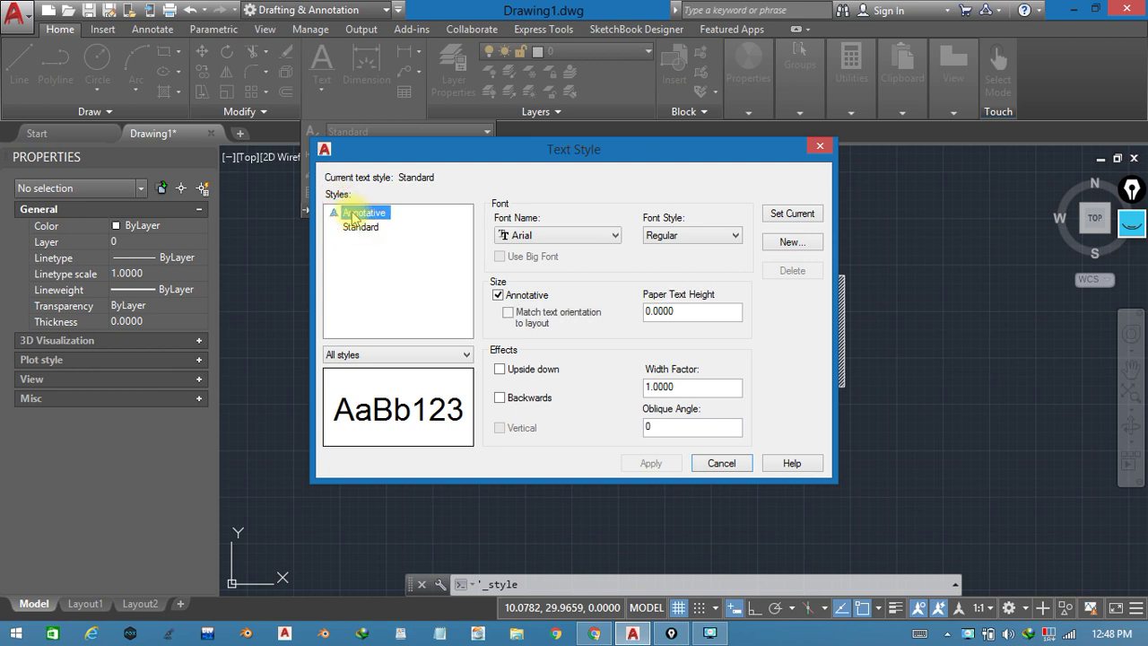
left_click(772, 216)
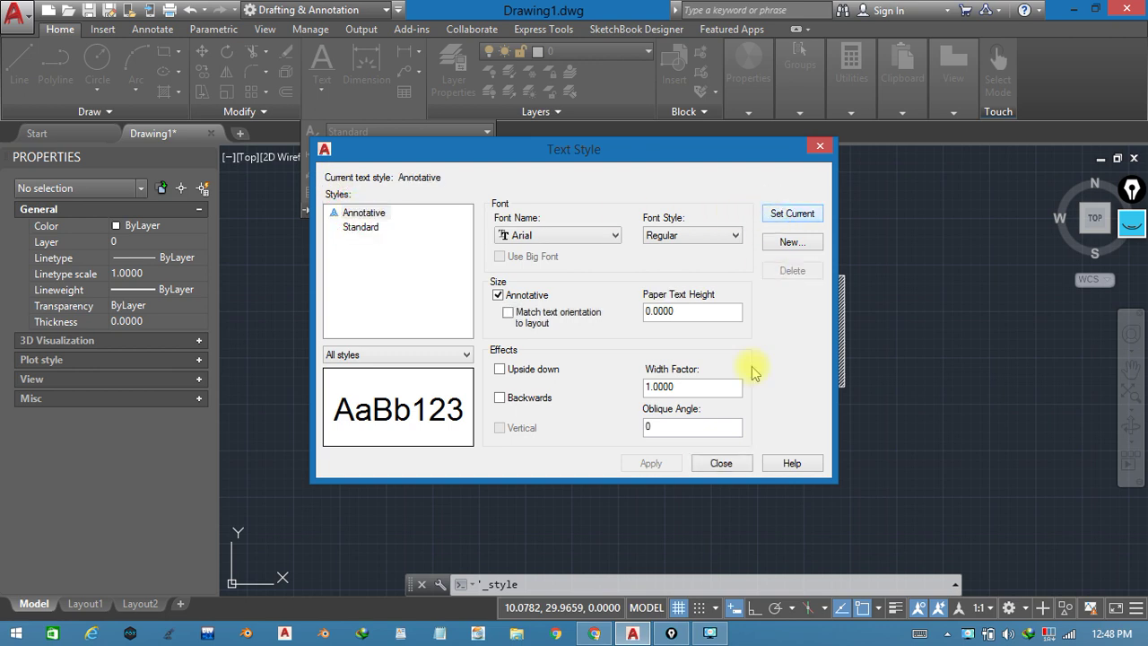
left_click(723, 462)
left_click(718, 463)
left_click(691, 448)
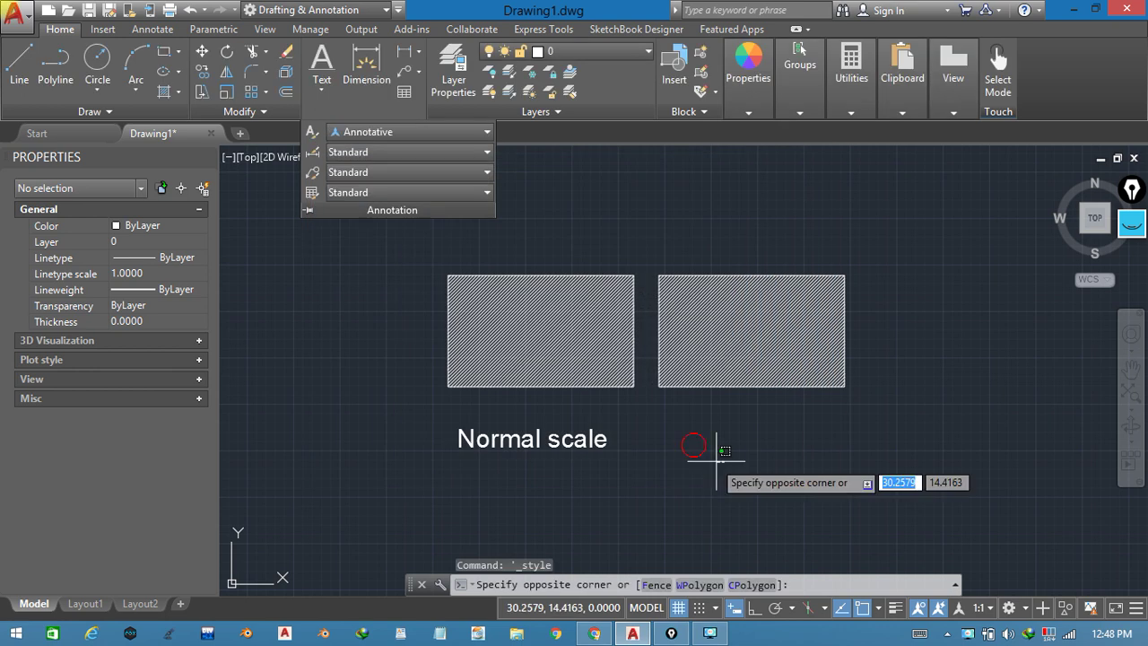
Begin an annotative text at 1:1 scale, cancel it, and turn on Ortho mode.
left_click(324, 65)
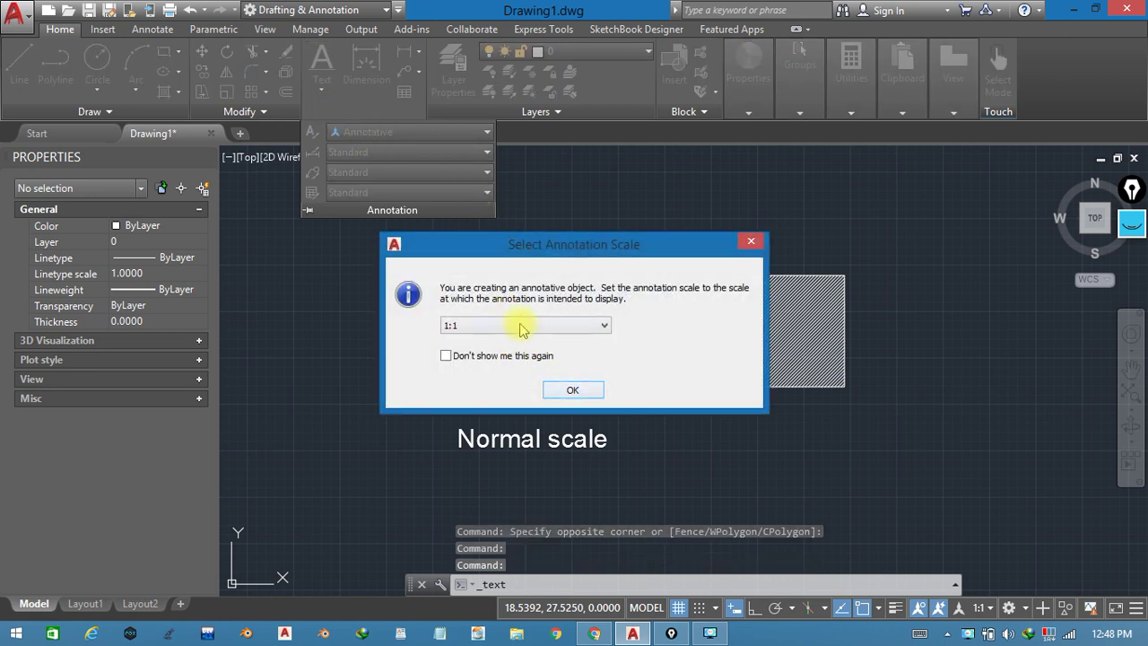
left_click(562, 391)
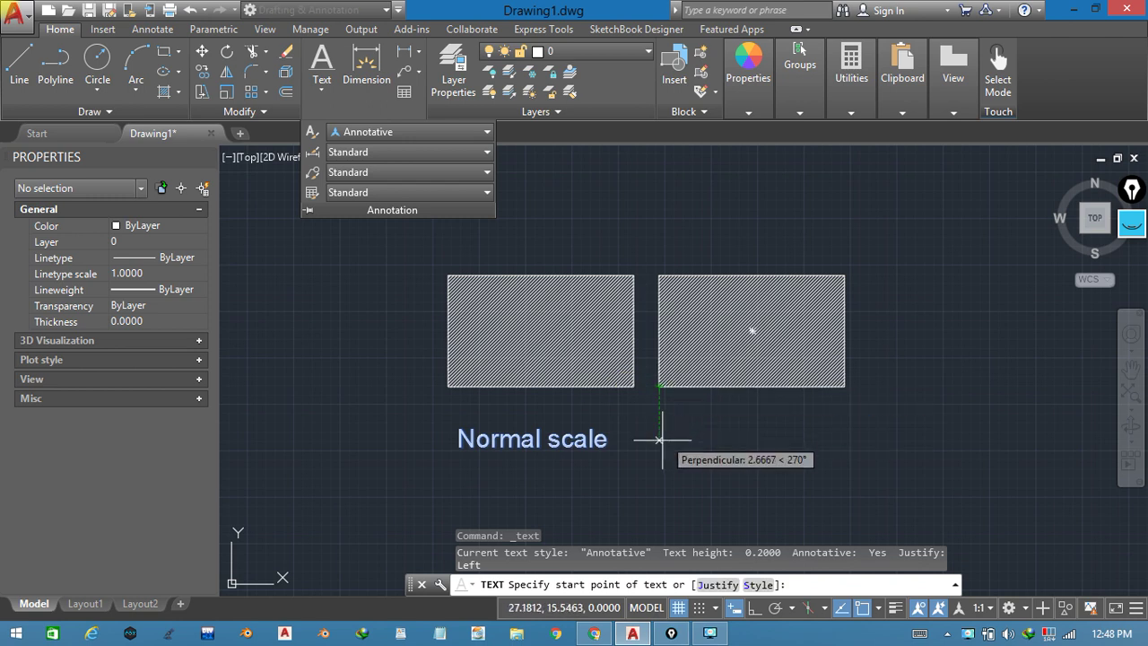
left_click(659, 446)
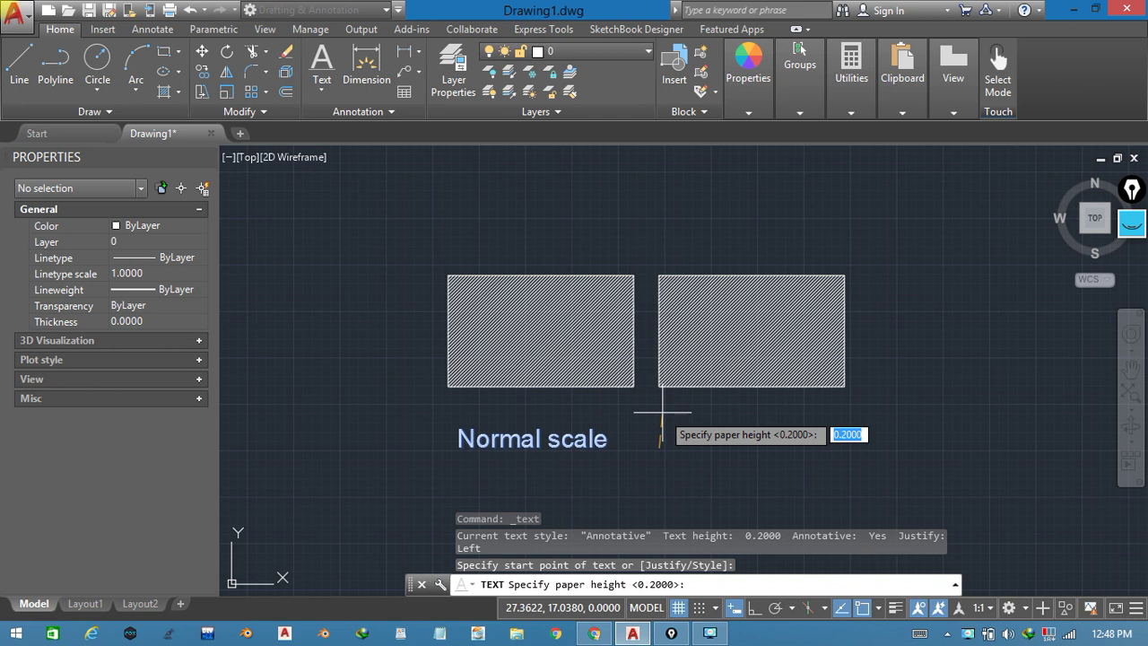
key("Escape")
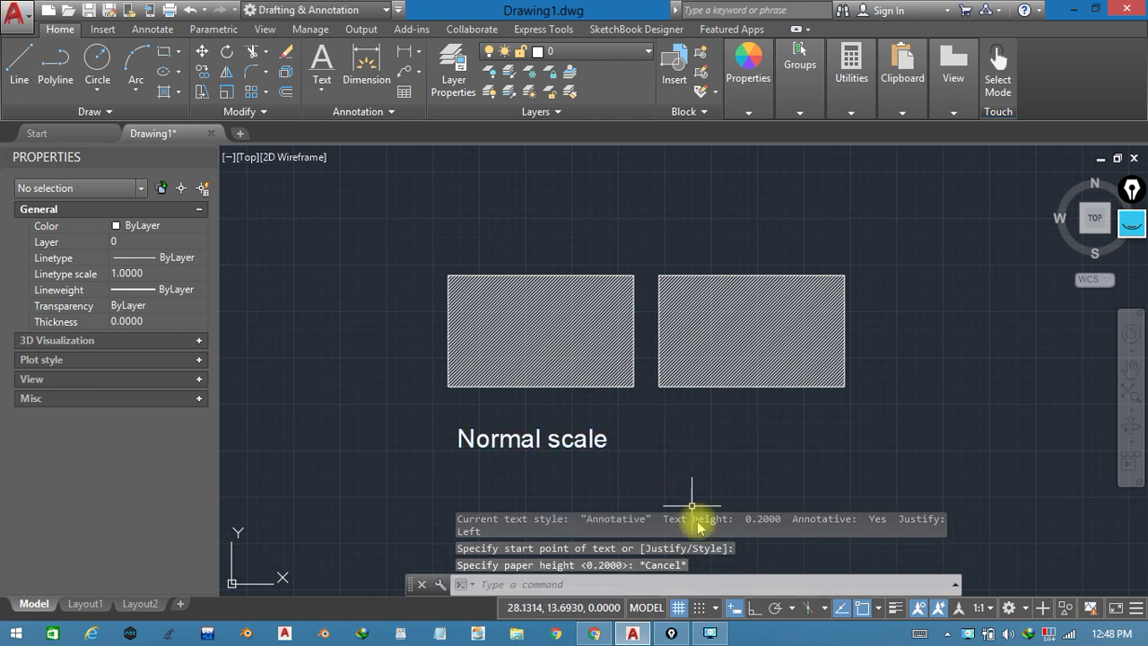
left_click(753, 607)
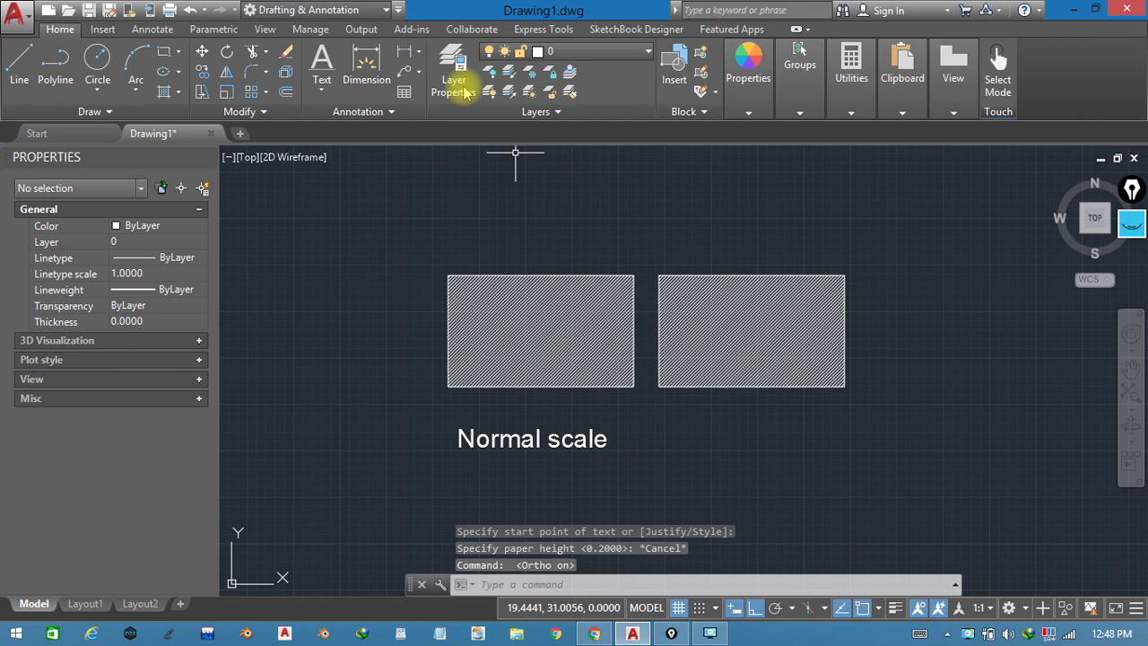
Place text 'annotative scale', height 1, rotation 0, below the right rectangle.
left_click(321, 61)
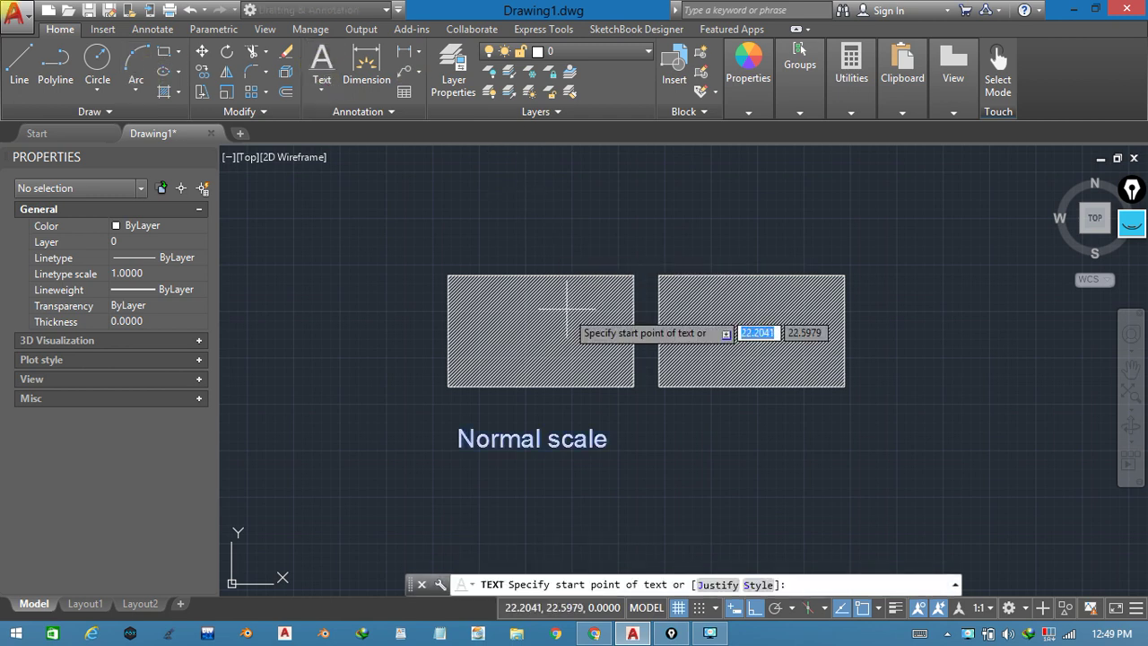
left_click(659, 444)
type("1")
key("Return")
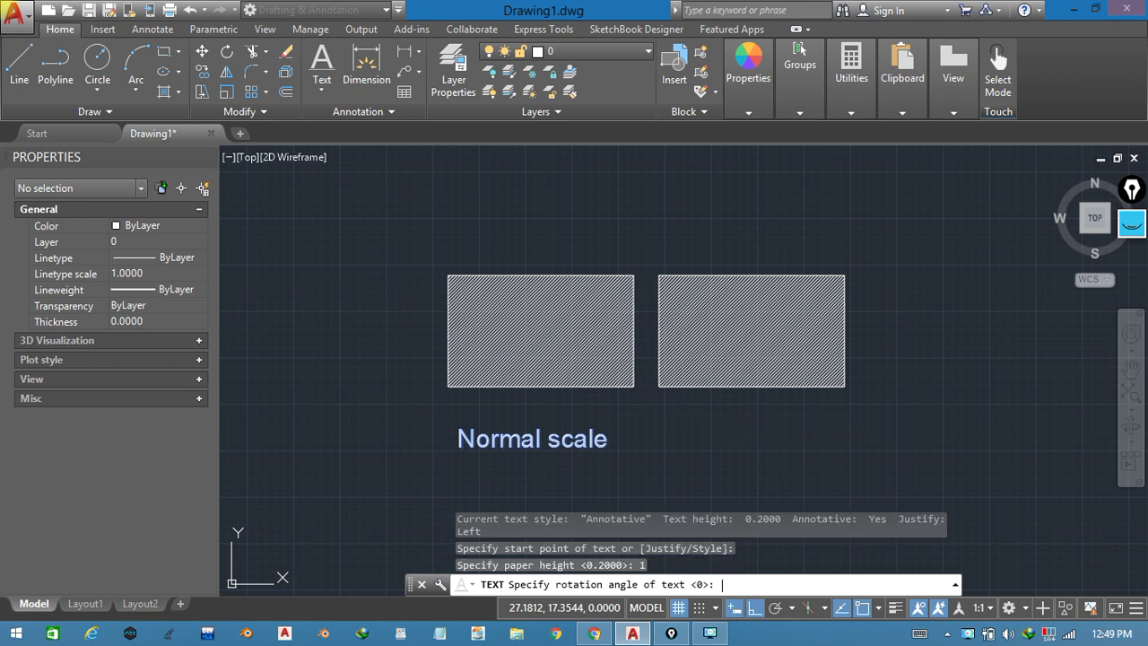
key("Return")
type("annotative scale")
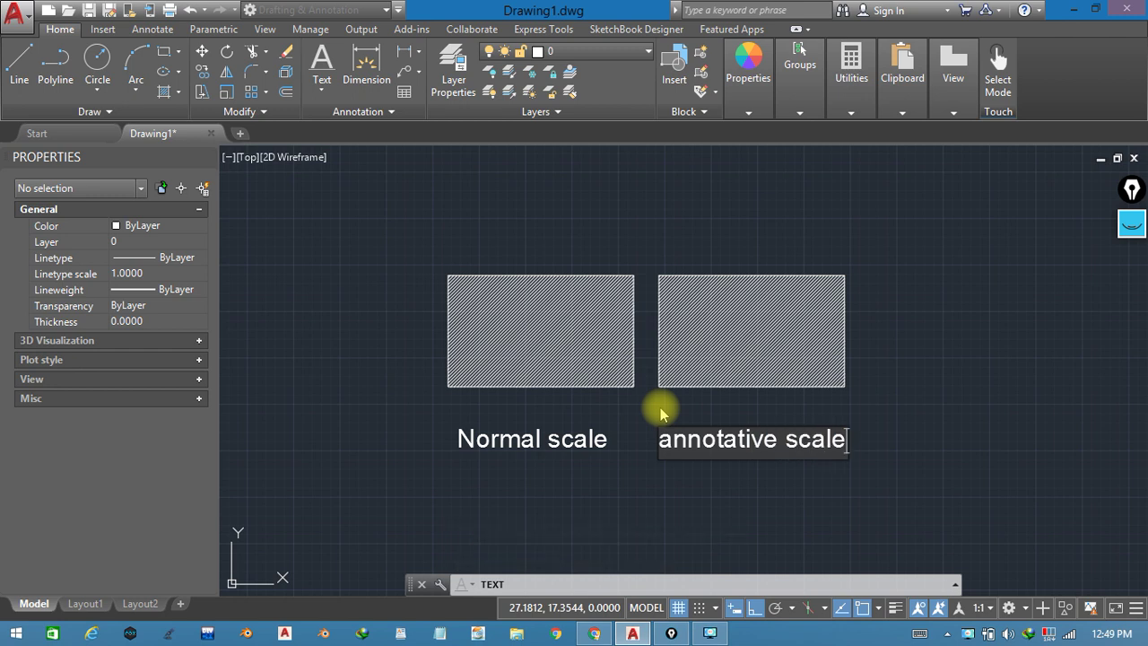
left_click(881, 399)
key("Escape")
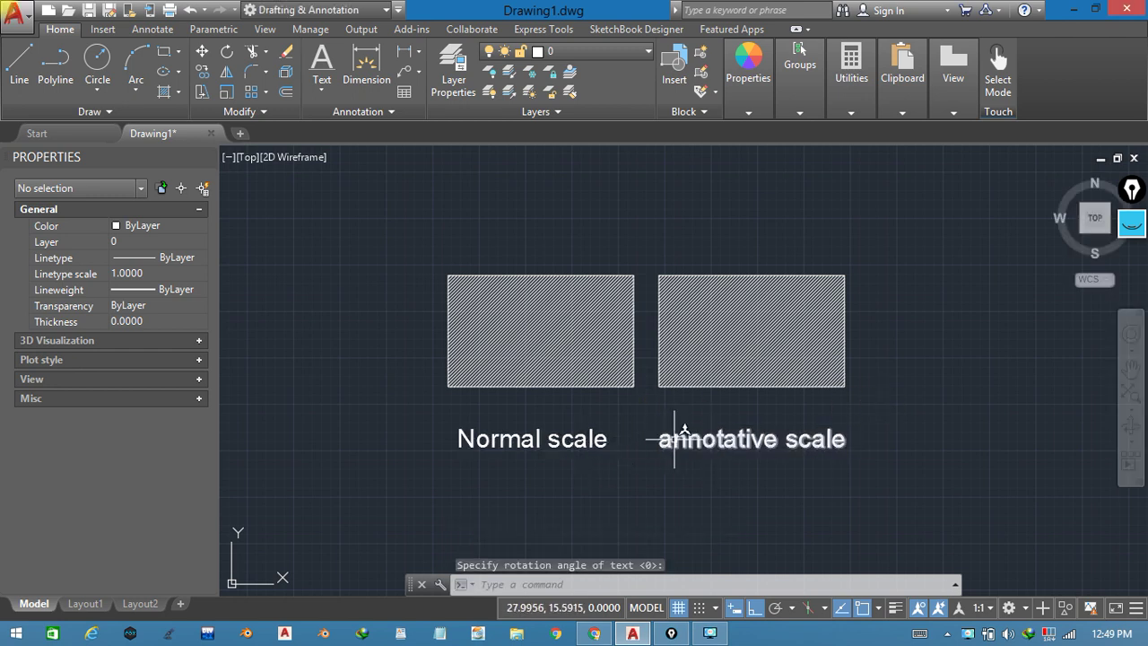
Add a 10.0000 linear dimension under the bottom edge of each hatched rectangle.
left_click(381, 59)
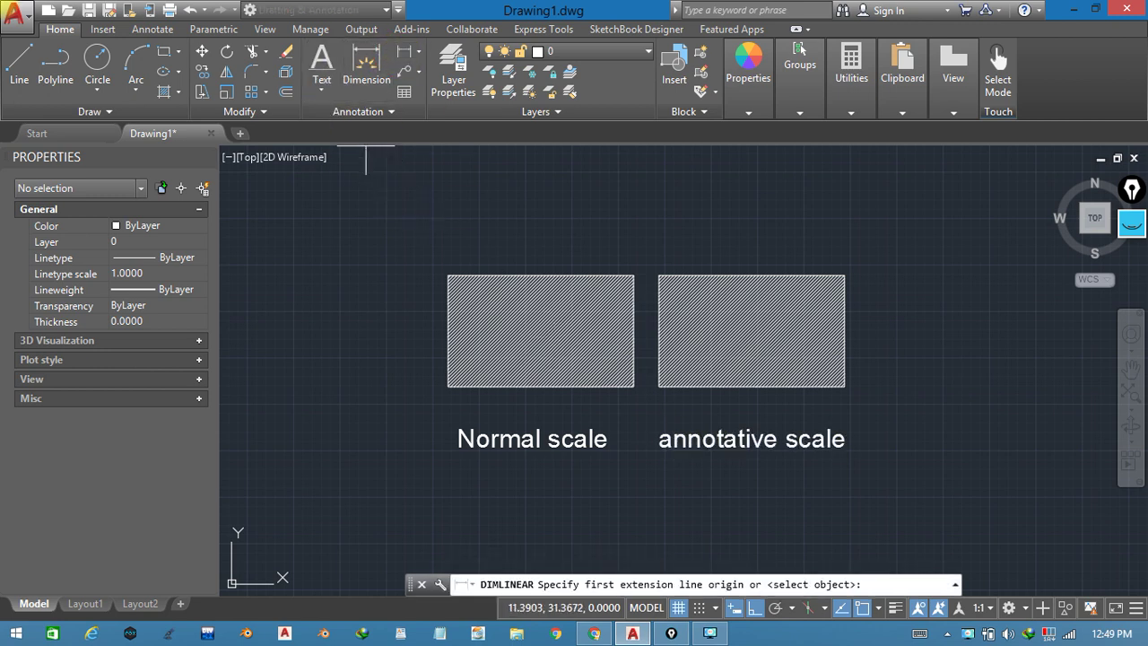
left_click(448, 386)
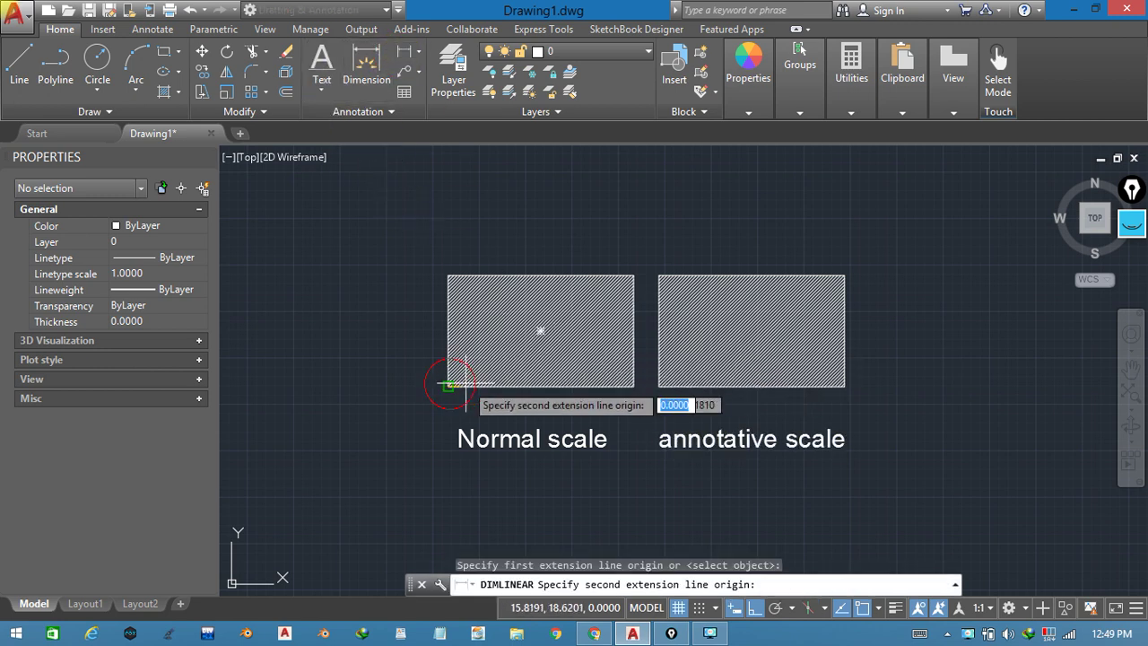
left_click(634, 386)
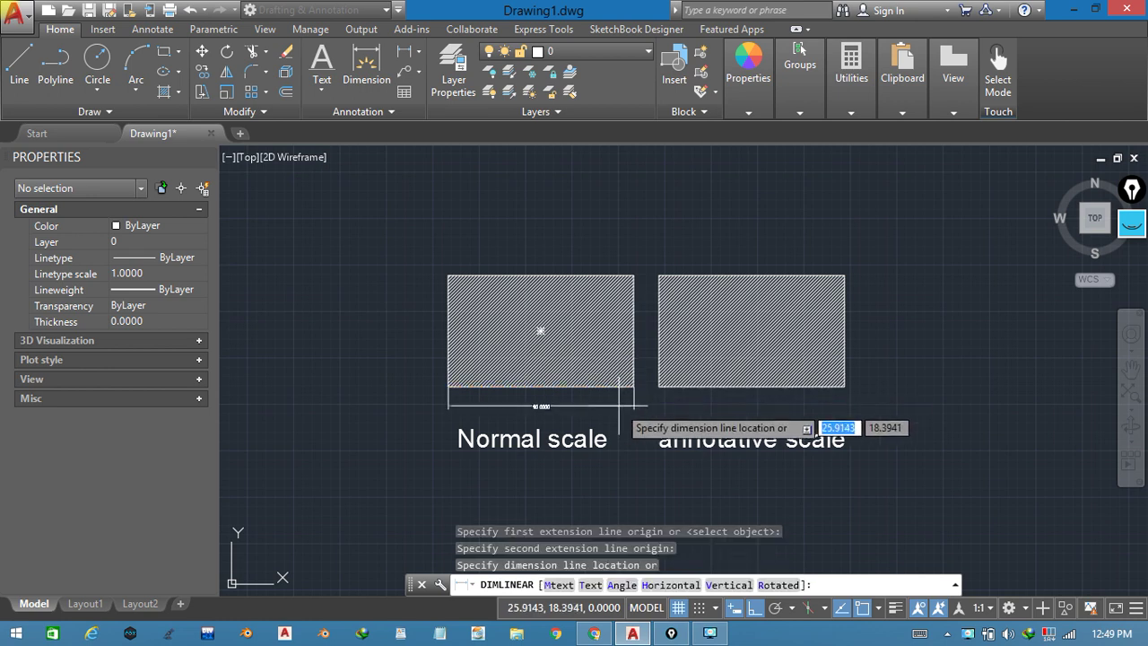
left_click(608, 405)
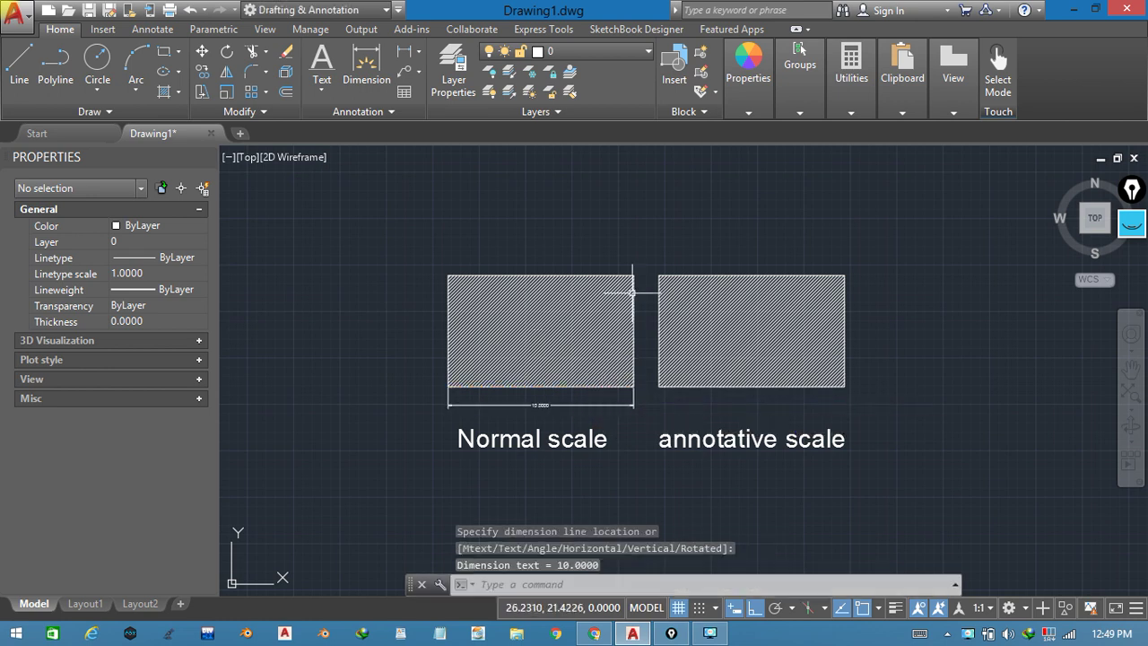
left_click(406, 52)
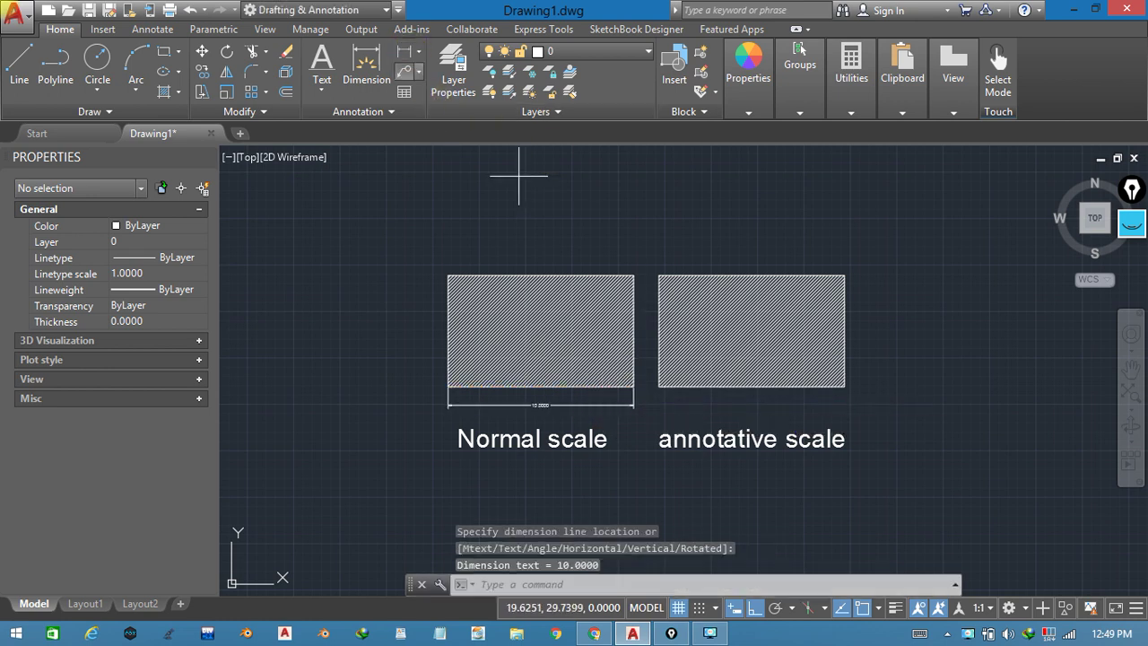
left_click(659, 387)
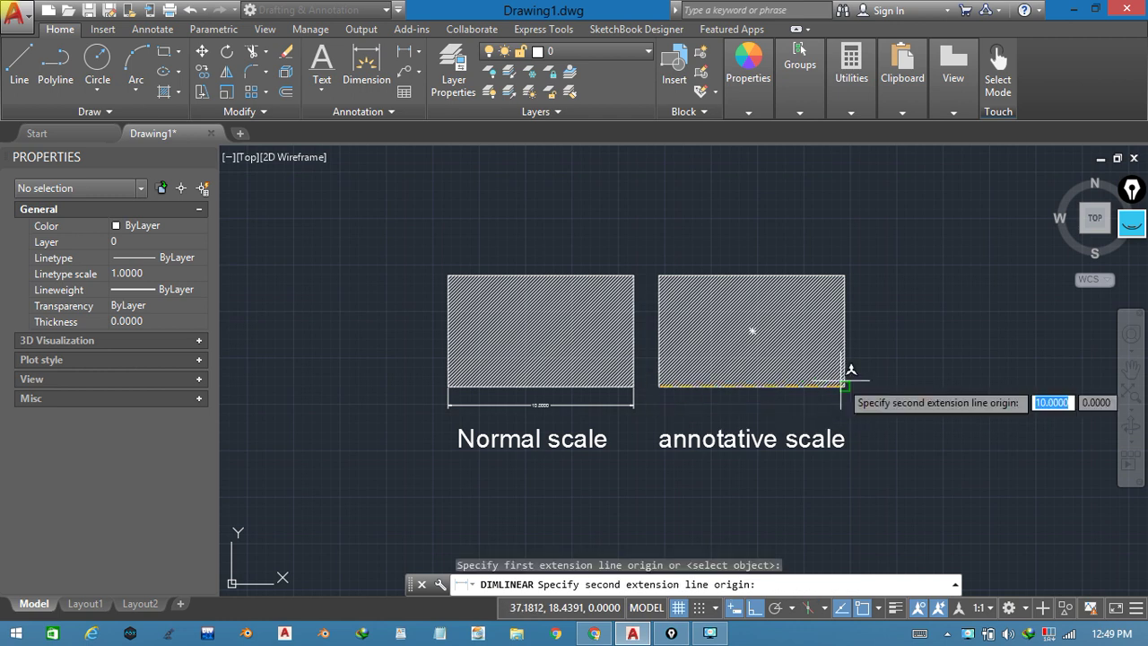
left_click(841, 382)
left_click(758, 403)
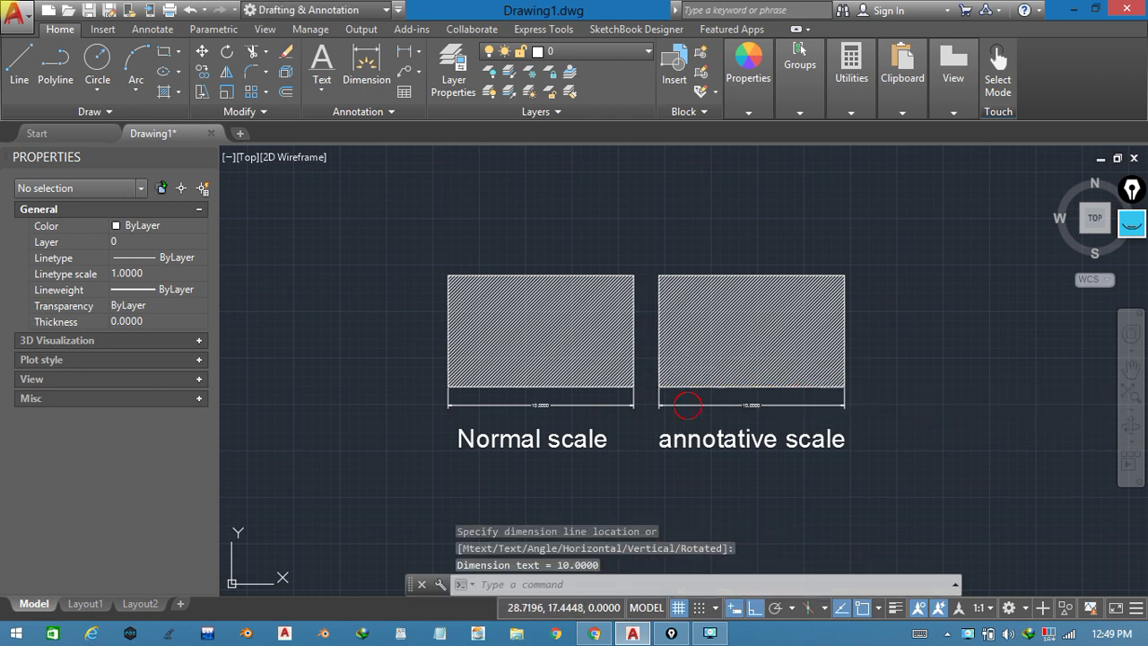
Set Annotative to Yes for the dimension under the right rectangle.
left_click(686, 405)
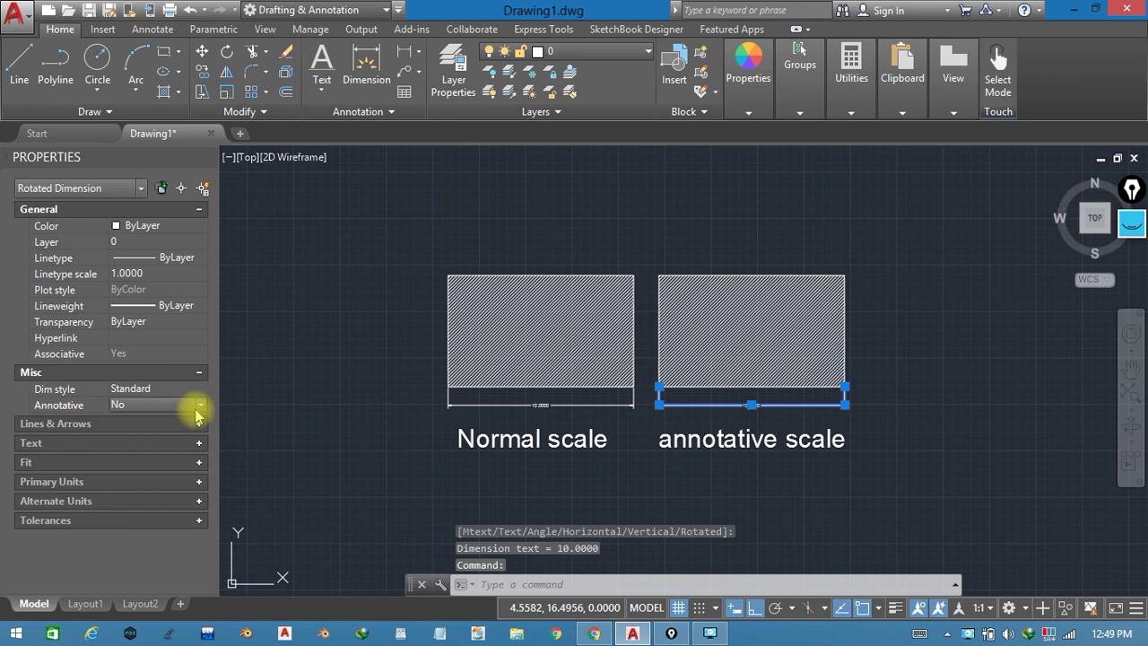
left_click(201, 406)
left_click(170, 432)
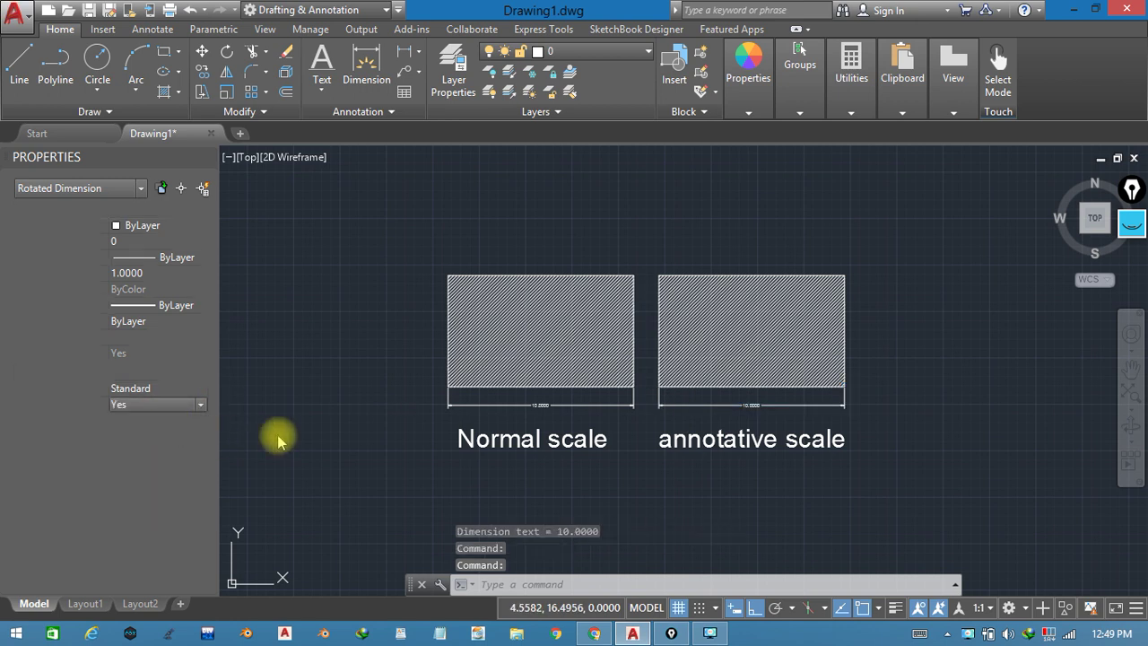
key("Escape")
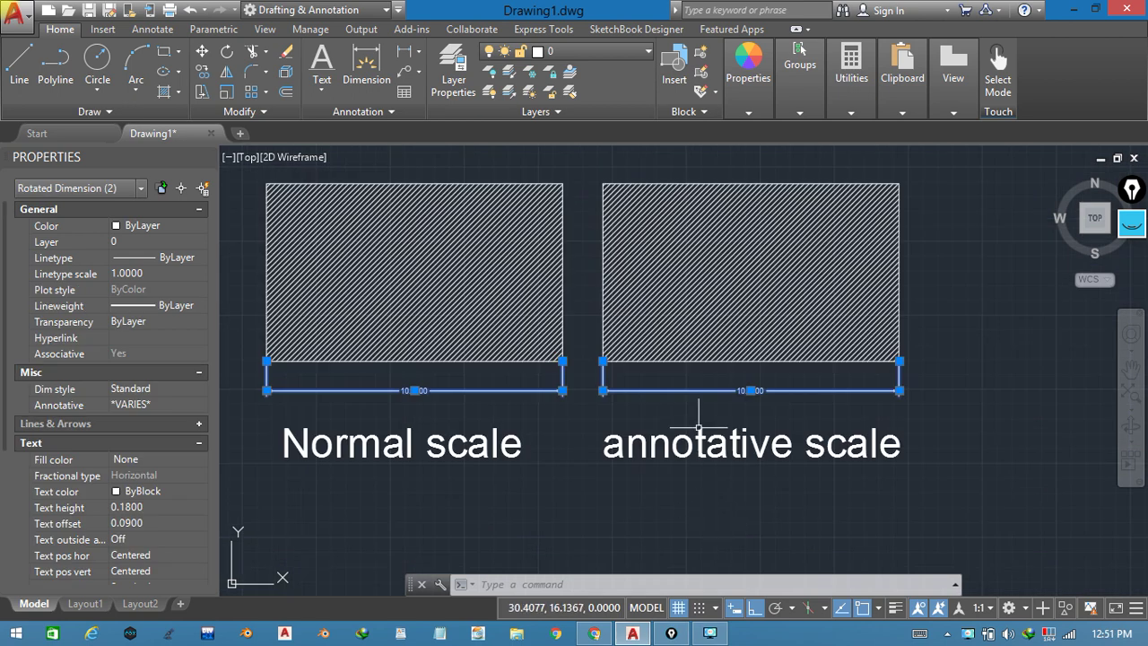
Give both dimensions text height 0.3000 and text offset 0.5000, then show Layout2.
left_click(144, 508)
type(".3")
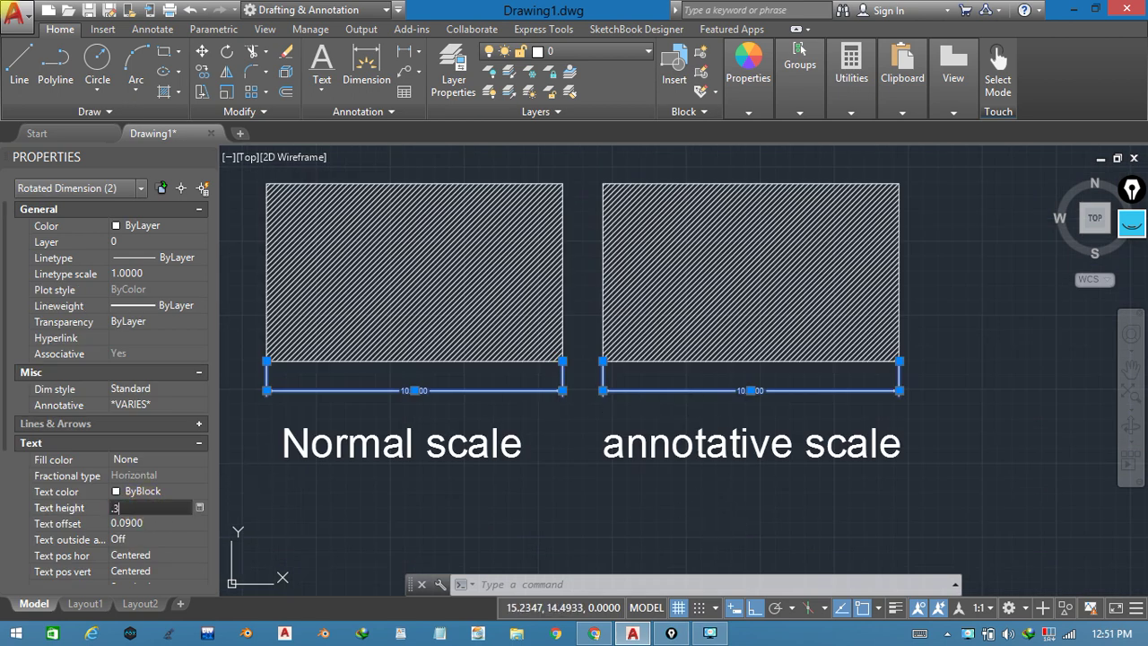
key("Tab")
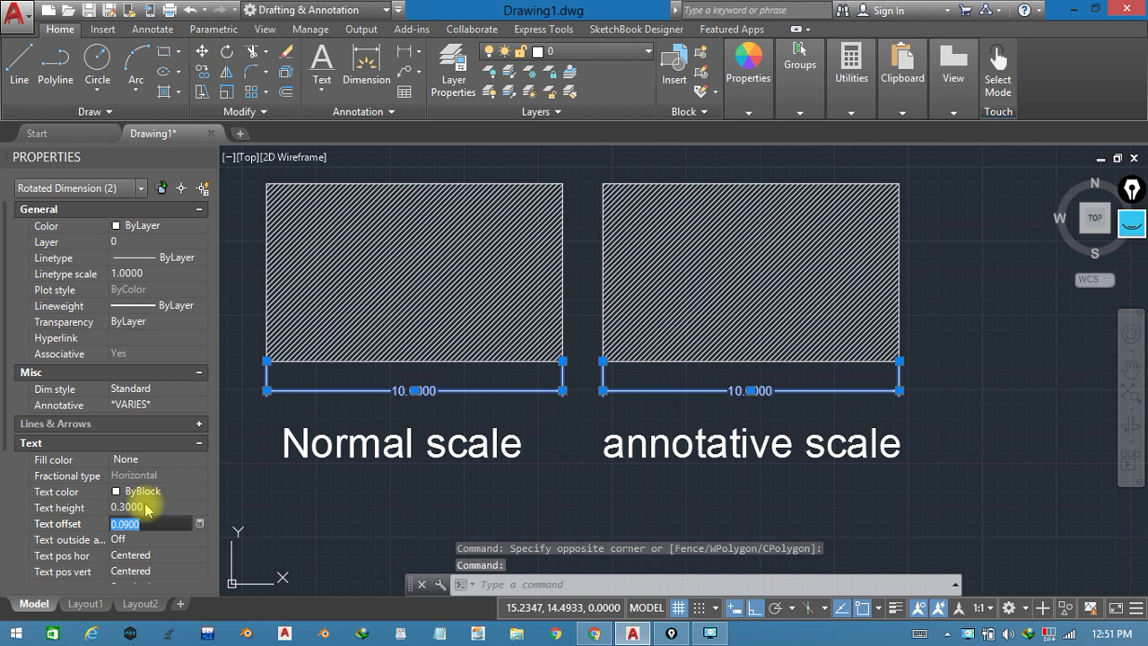
type("5")
key("Return")
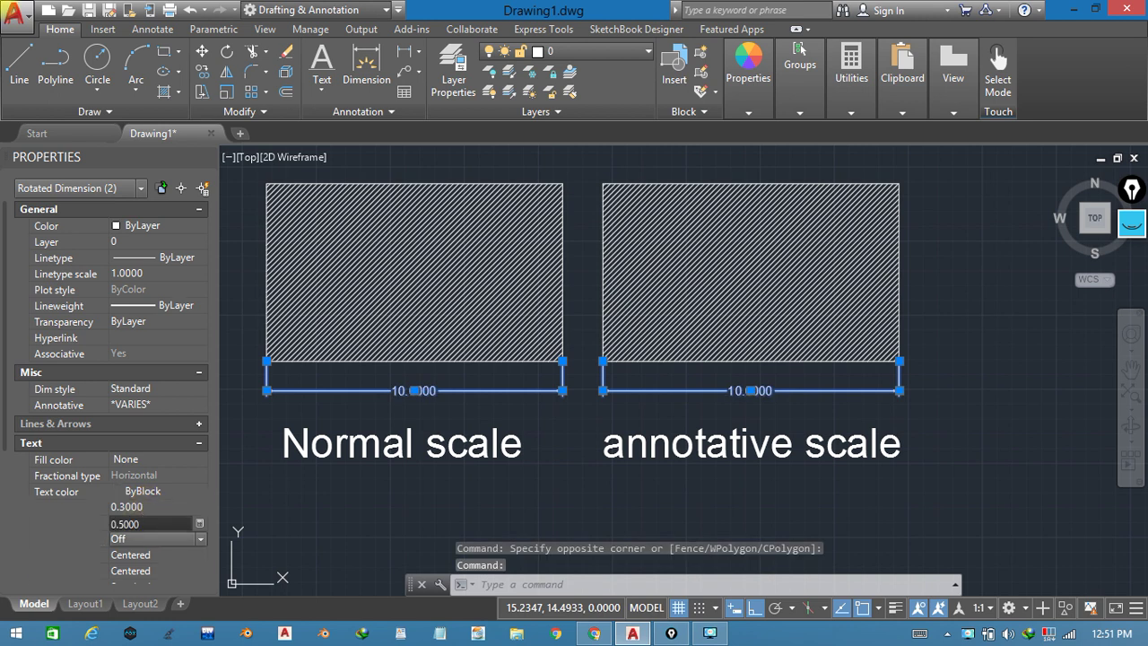
key("Escape")
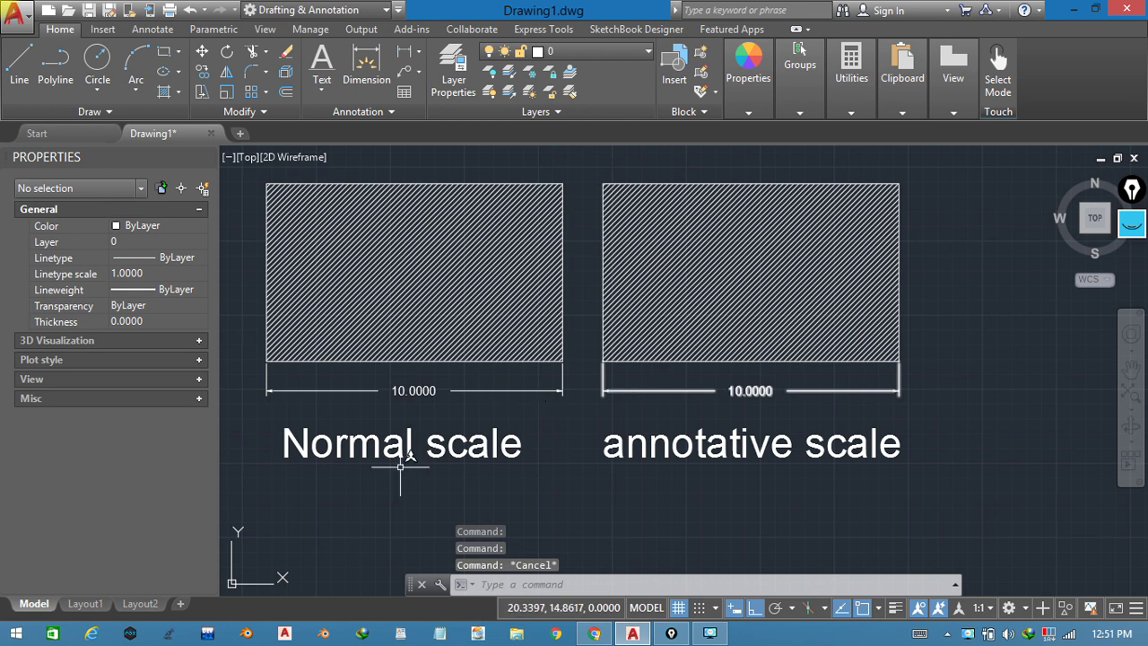
left_click(140, 604)
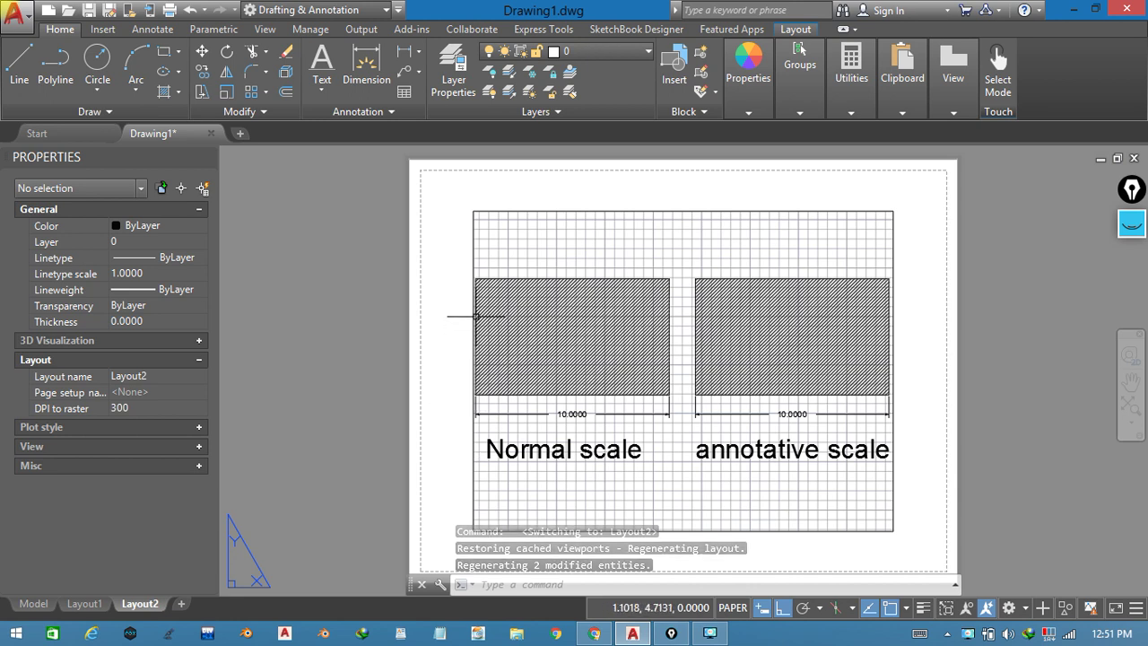
middle_click_drag(449, 257, 410, 256)
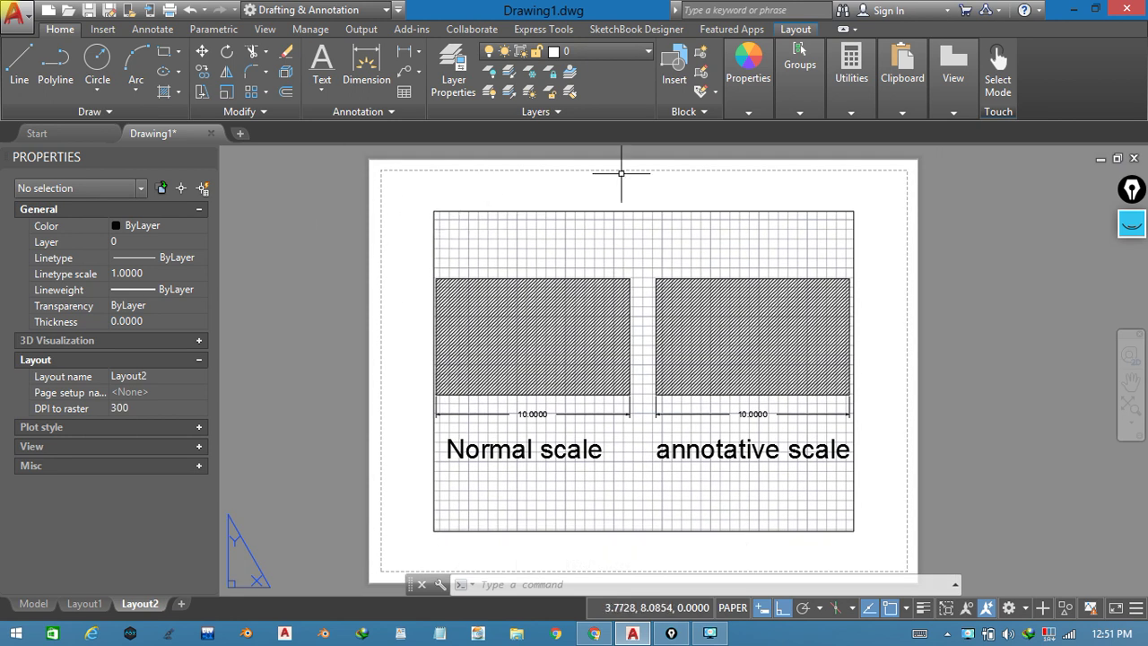
scroll(620, 234, "down", 2)
scroll(615, 236, "down", 1)
scroll(617, 236, "up", 1)
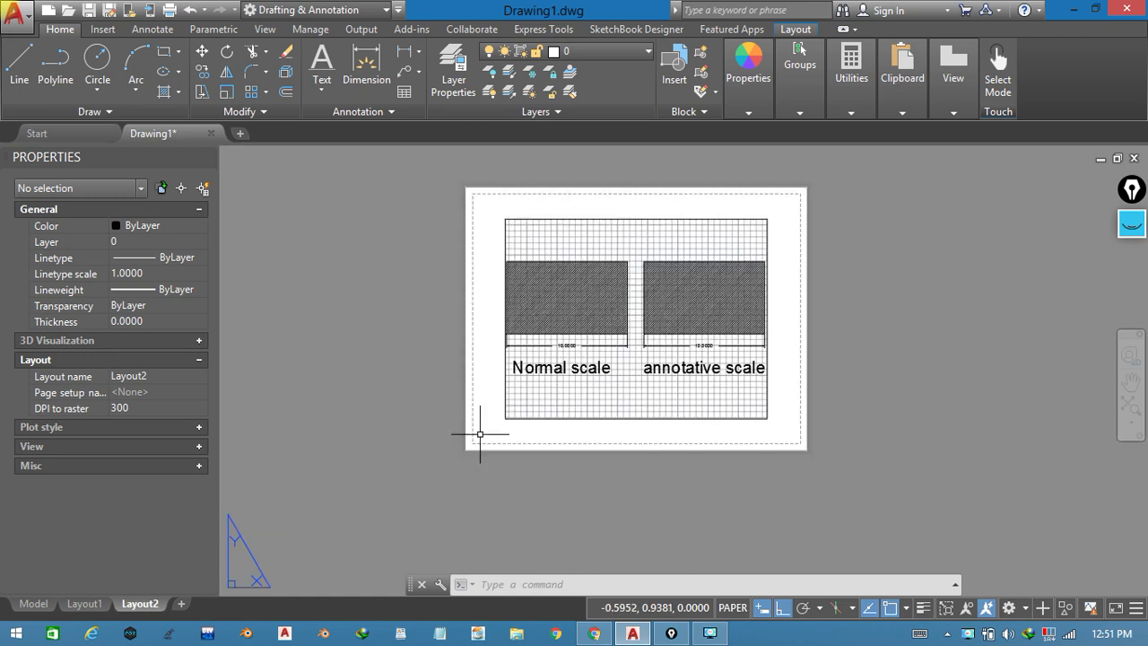
scroll(748, 285, "up", 2)
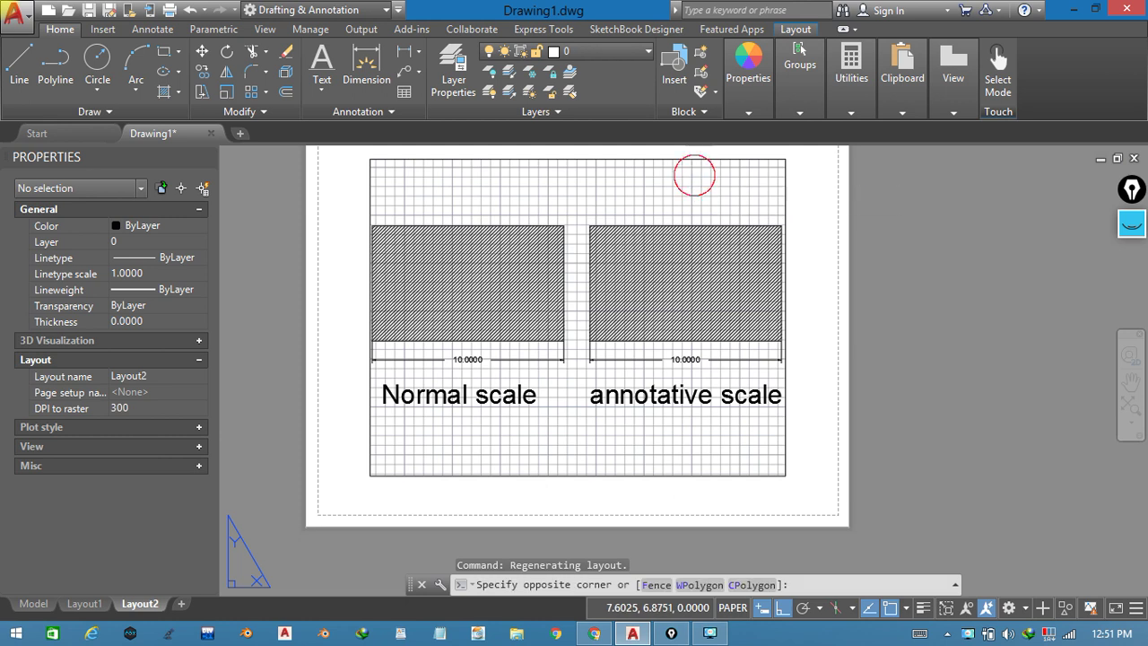
Inside the Layout2 viewport, zoom, pan and set a top view showing both rectangles smaller.
double_click(694, 173)
scroll(584, 238, "down", 1)
scroll(585, 237, "up", 2)
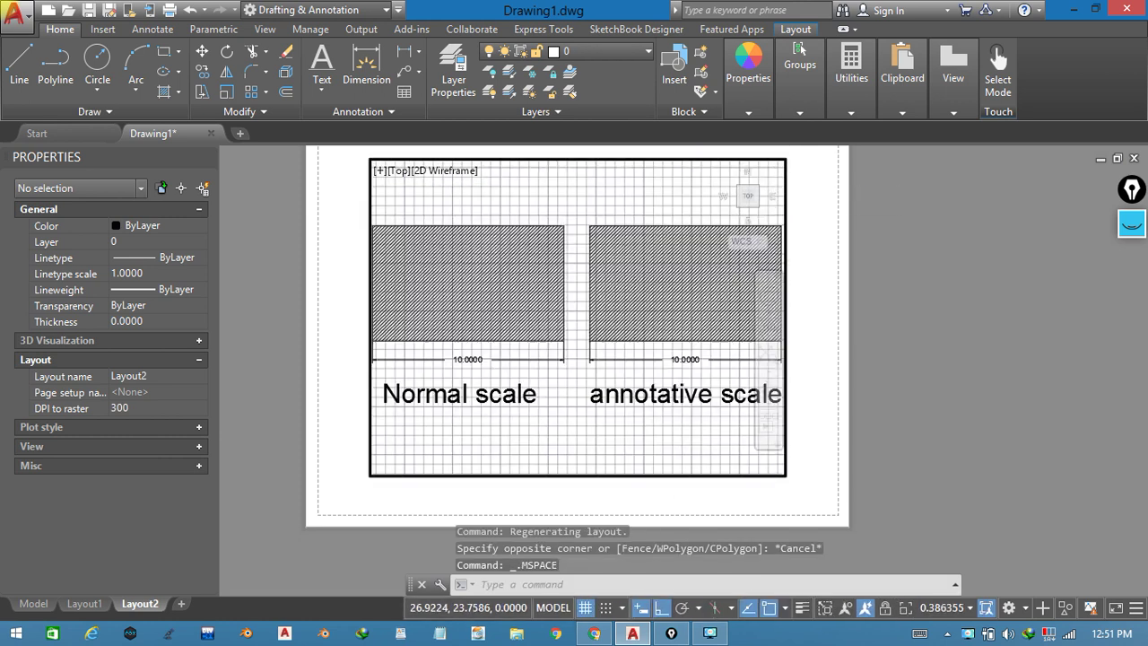
scroll(585, 237, "up", 1)
scroll(584, 238, "down", 5)
scroll(584, 238, "up", 5)
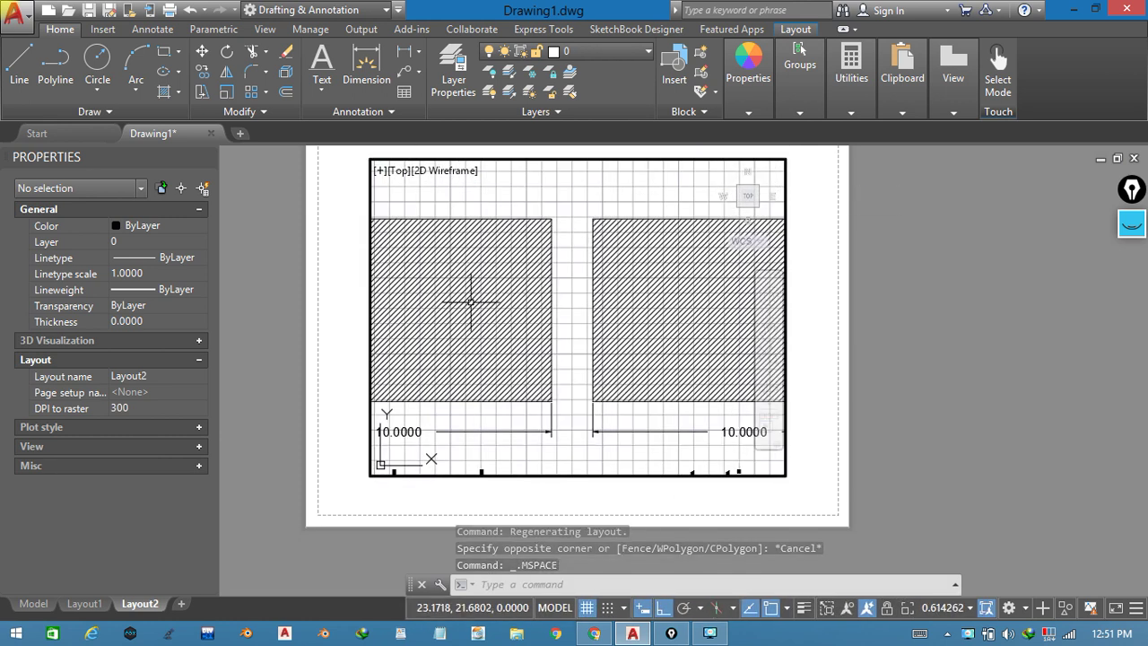
scroll(469, 302, "down", 3)
scroll(502, 305, "up", 2)
middle_click_drag(543, 305, 572, 230)
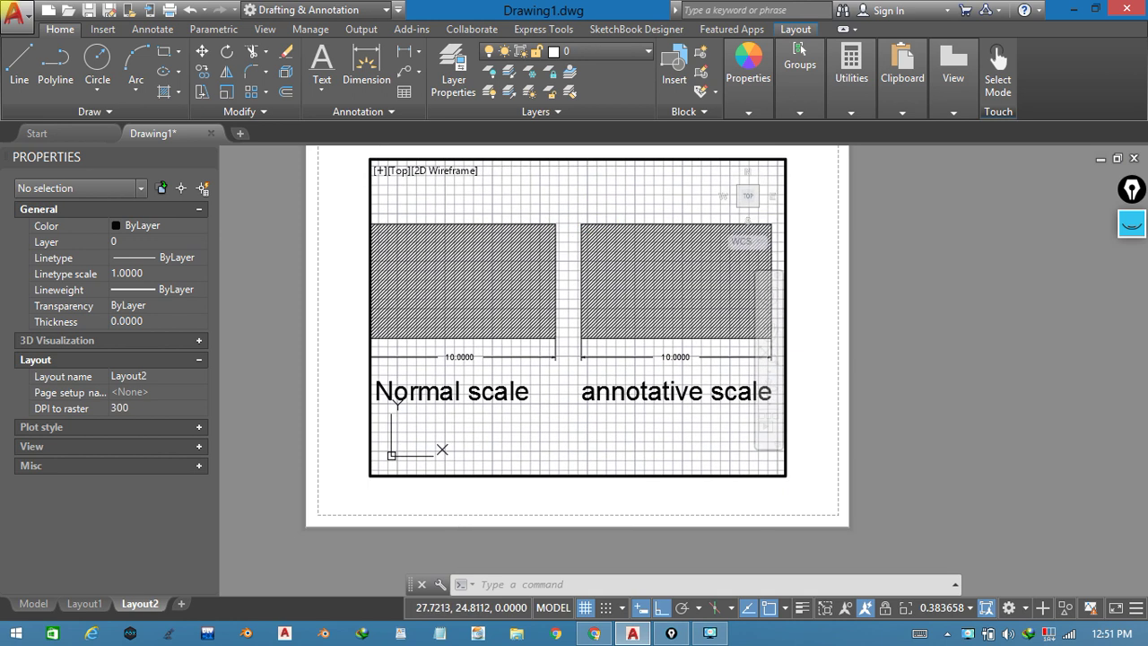
left_click(747, 194)
Leave the viewport and return to paper space.
double_click(813, 247)
left_click(815, 247)
left_click(818, 262)
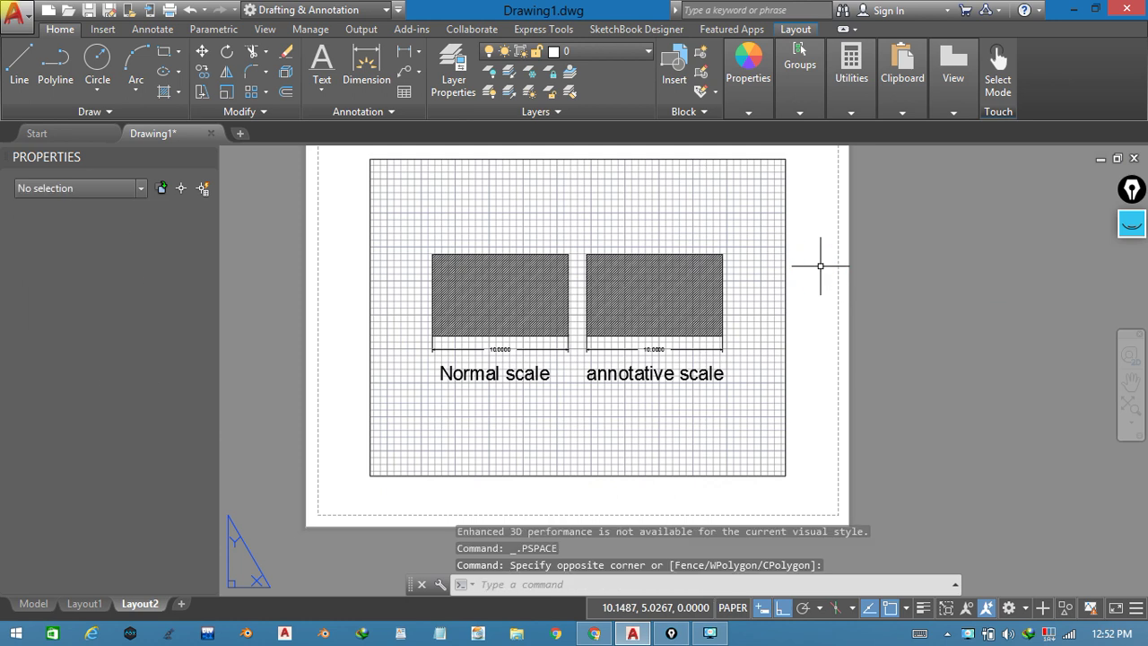
Turn on display of annotative objects at all scales (ANNOALLVISIBLE 1).
left_click(786, 395)
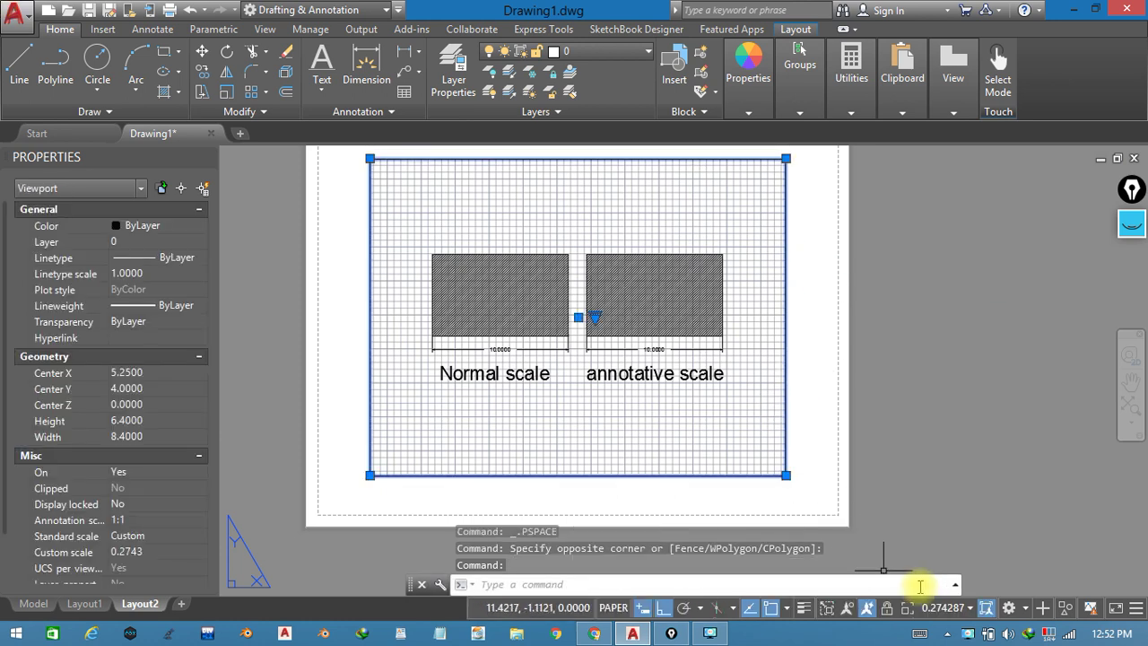
left_click(934, 608)
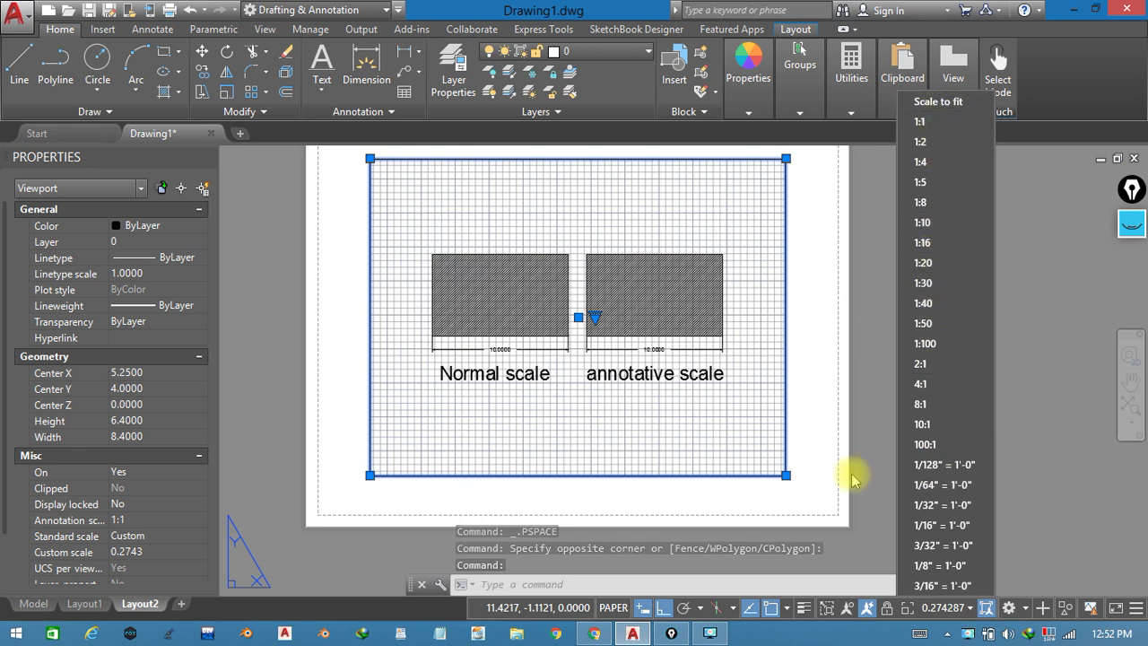
left_click(850, 611)
left_click(850, 609)
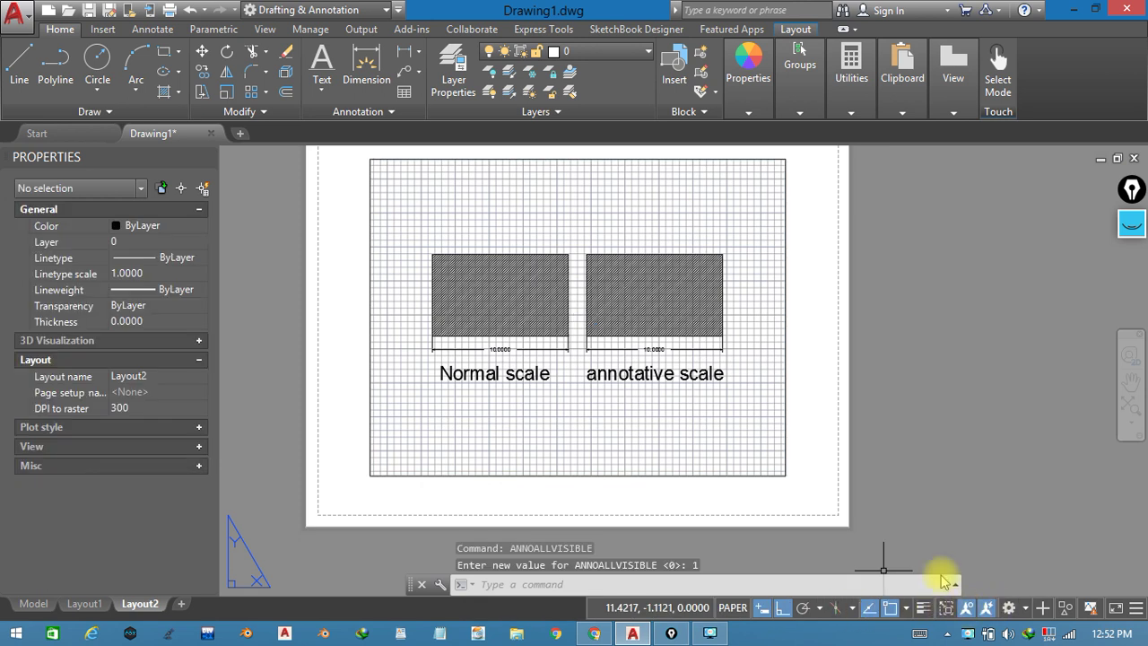
Set the Layout2 viewport scale to 1:1.
left_click(739, 474)
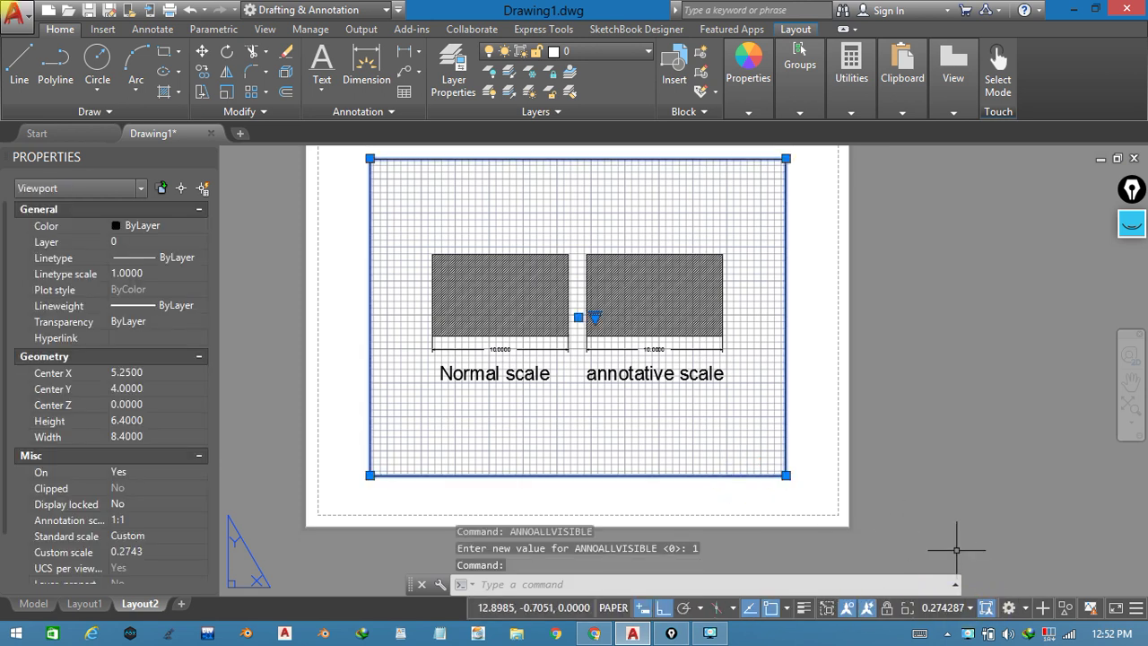
left_click(947, 606)
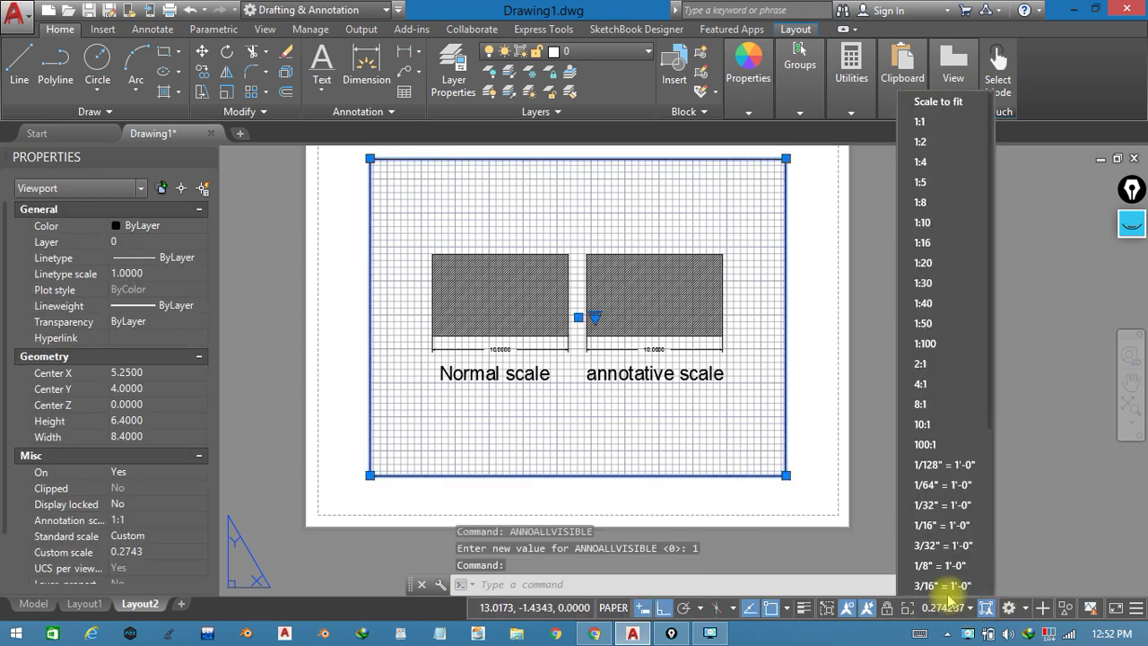
left_click(919, 122)
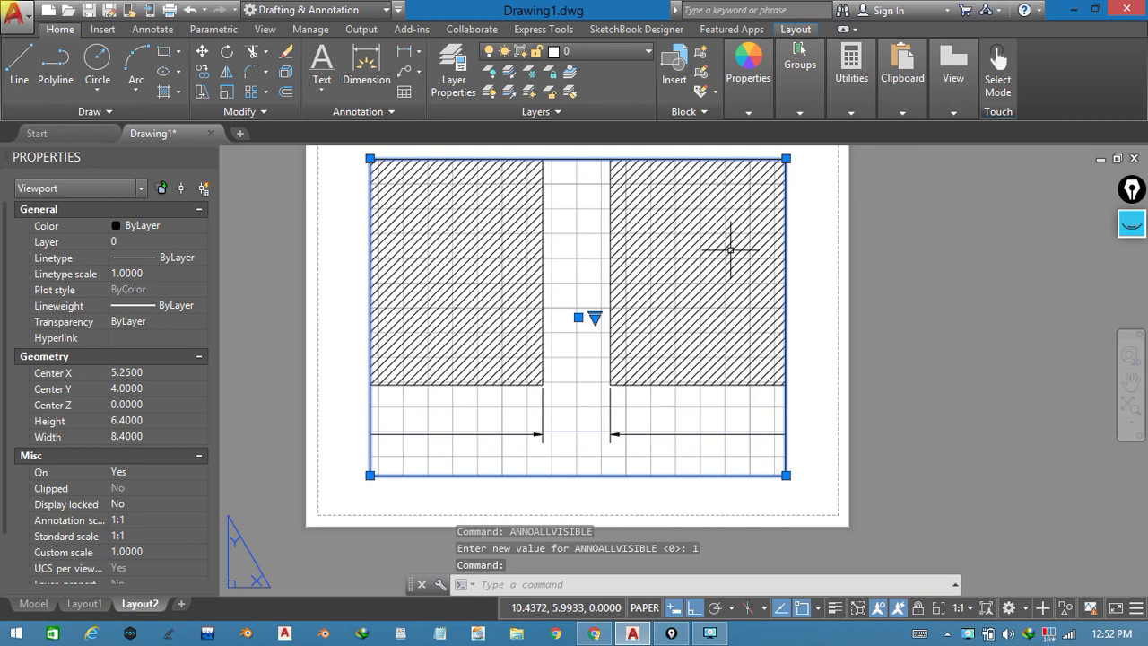
Enter the viewport's model space and frame the 'Normal scale' and 'annotative scale' labels side by side.
mouse_move(598, 362)
middle_mouse_down()
mouse_move(582, 301)
mouse_move(674, 257)
middle_mouse_up()
double_click(598, 358)
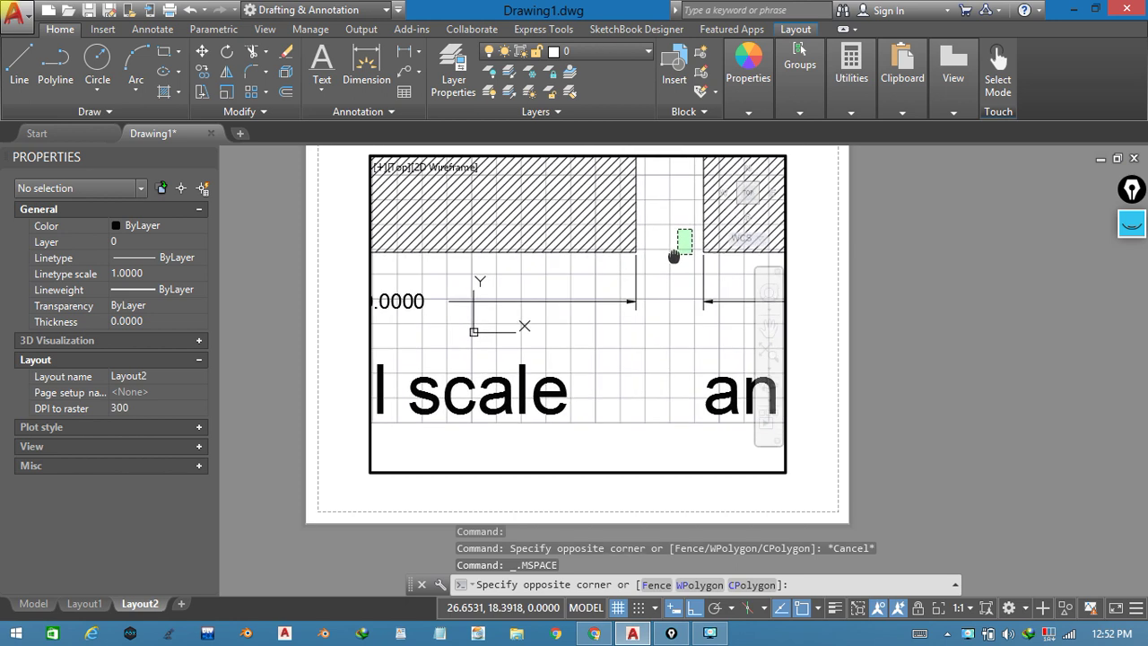
left_click(679, 260)
middle_click_drag(539, 351, 633, 345)
mouse_move(475, 413)
middle_mouse_down()
mouse_move(602, 386)
mouse_move(523, 384)
middle_mouse_up()
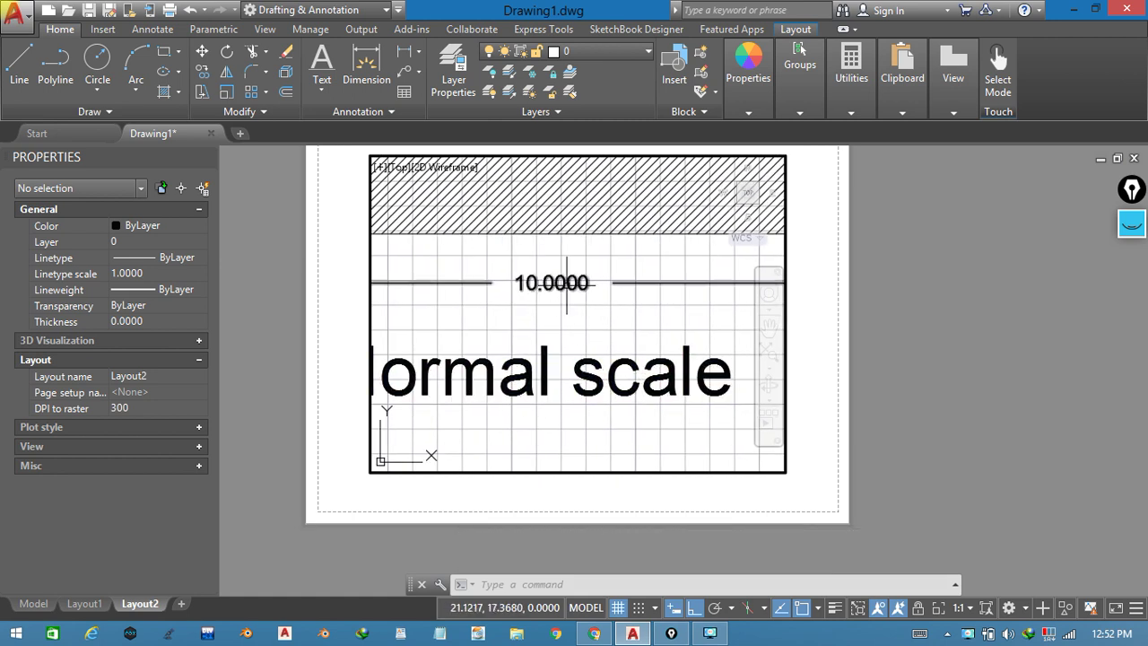
middle_click_drag(666, 329, 479, 383)
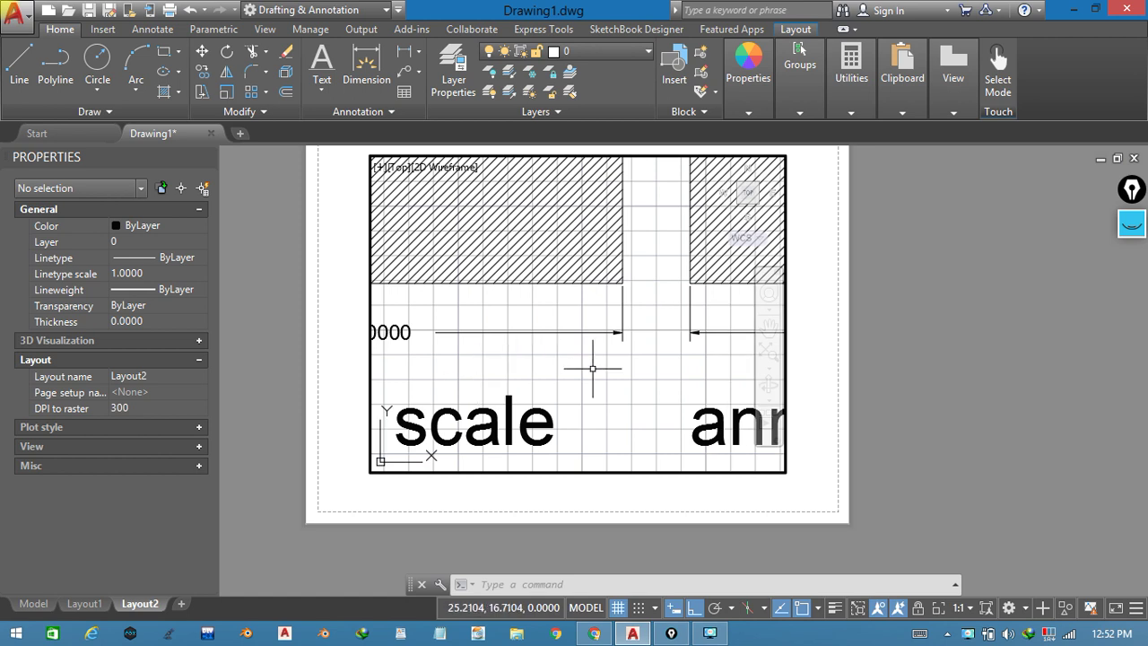
middle_click_drag(594, 367, 560, 368)
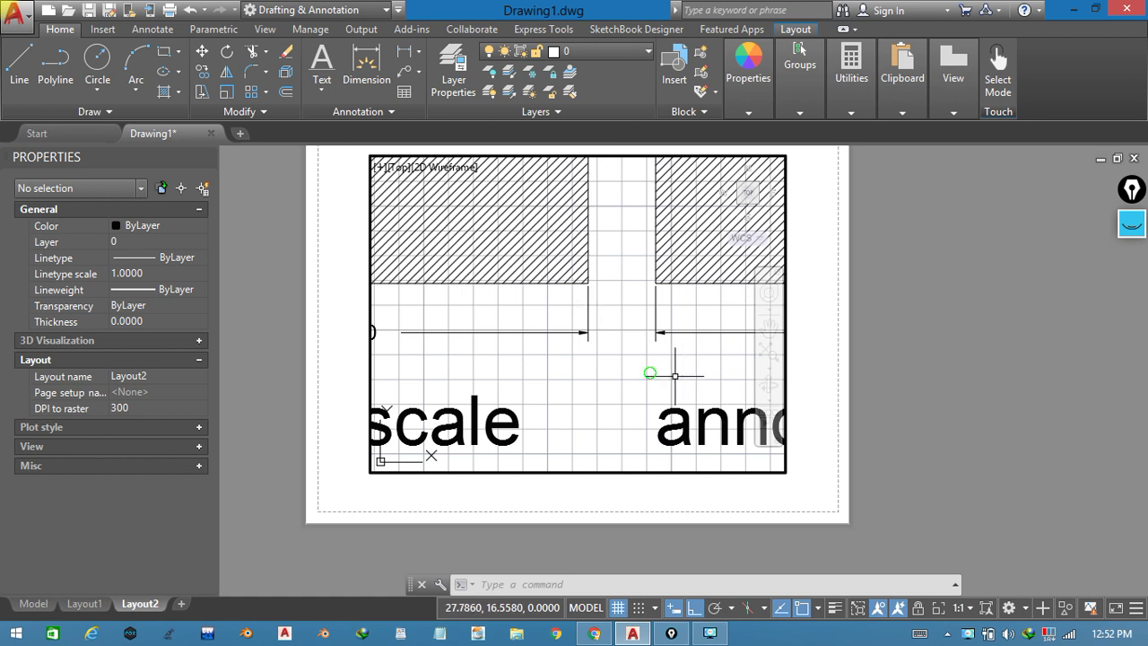
middle_click_drag(687, 379, 429, 374)
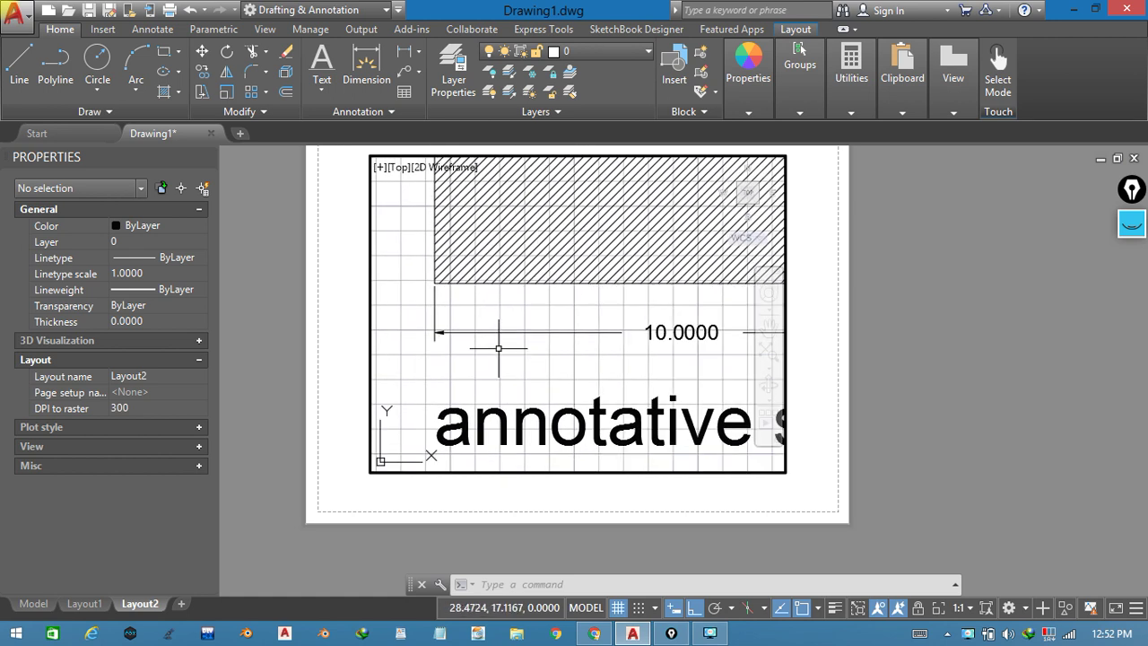
scroll(499, 347, "down", 2)
middle_click_drag(498, 349, 587, 360)
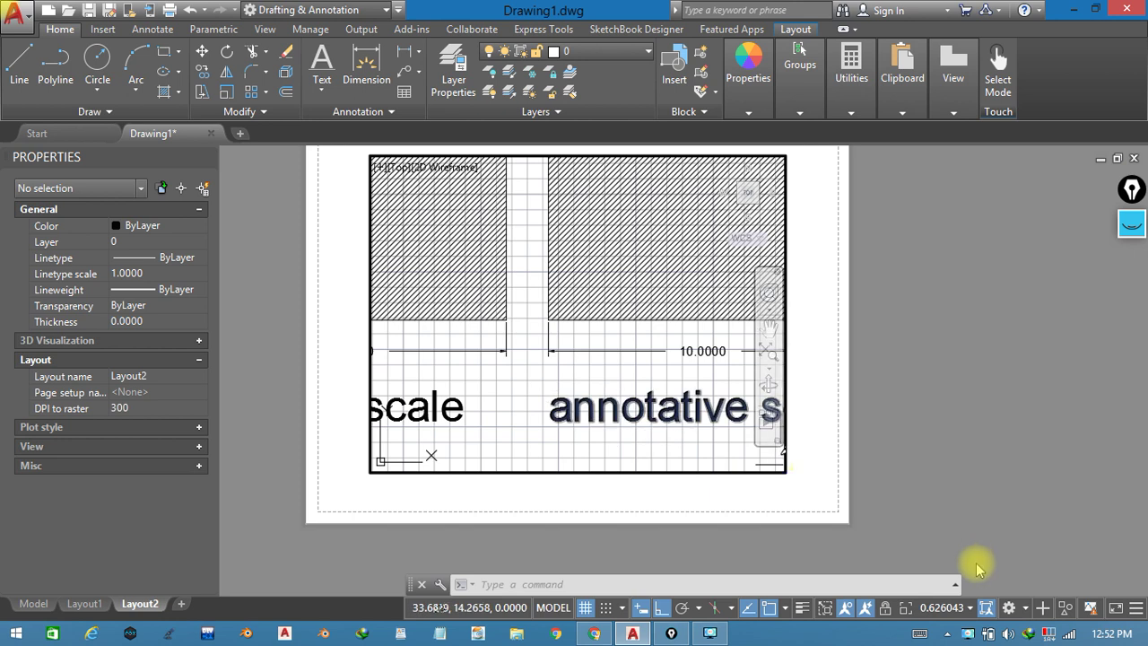
left_click(951, 610)
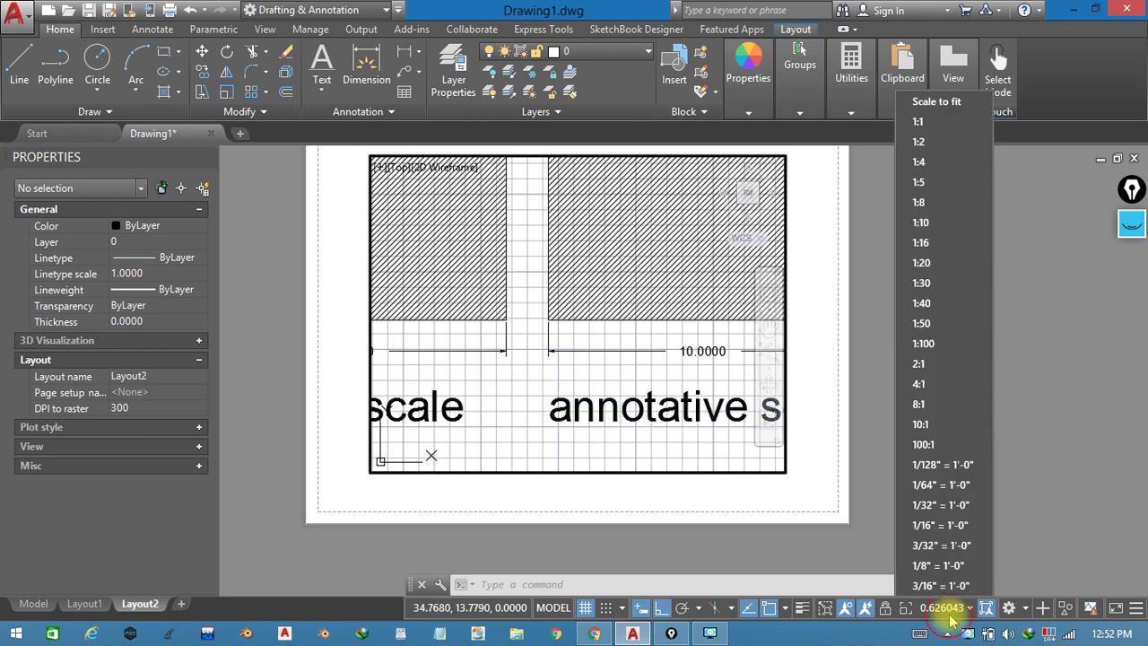
Set the annotation scale to 1:2 and pan to compare the two labels.
left_click(930, 151)
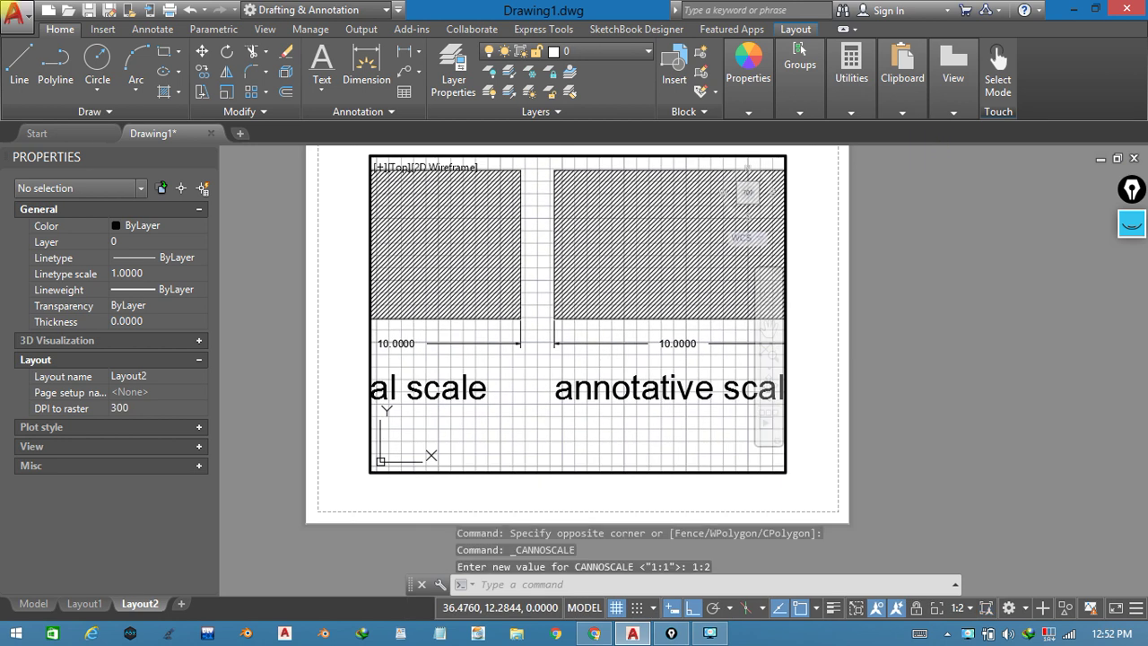
middle_click_drag(567, 372, 604, 370)
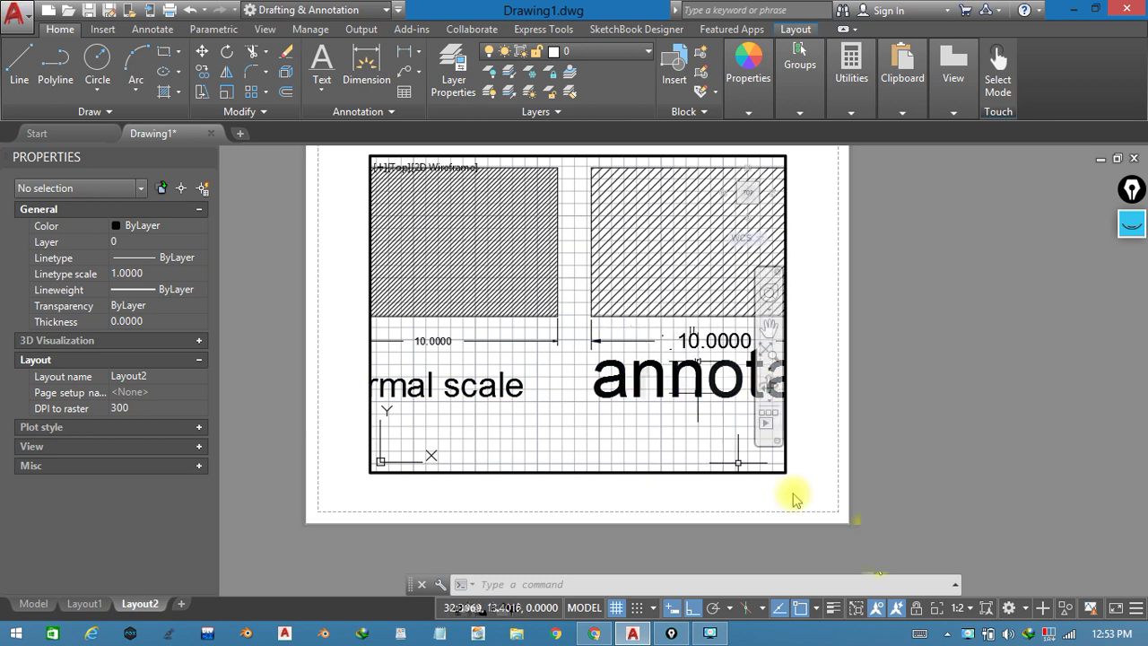
left_click(960, 609)
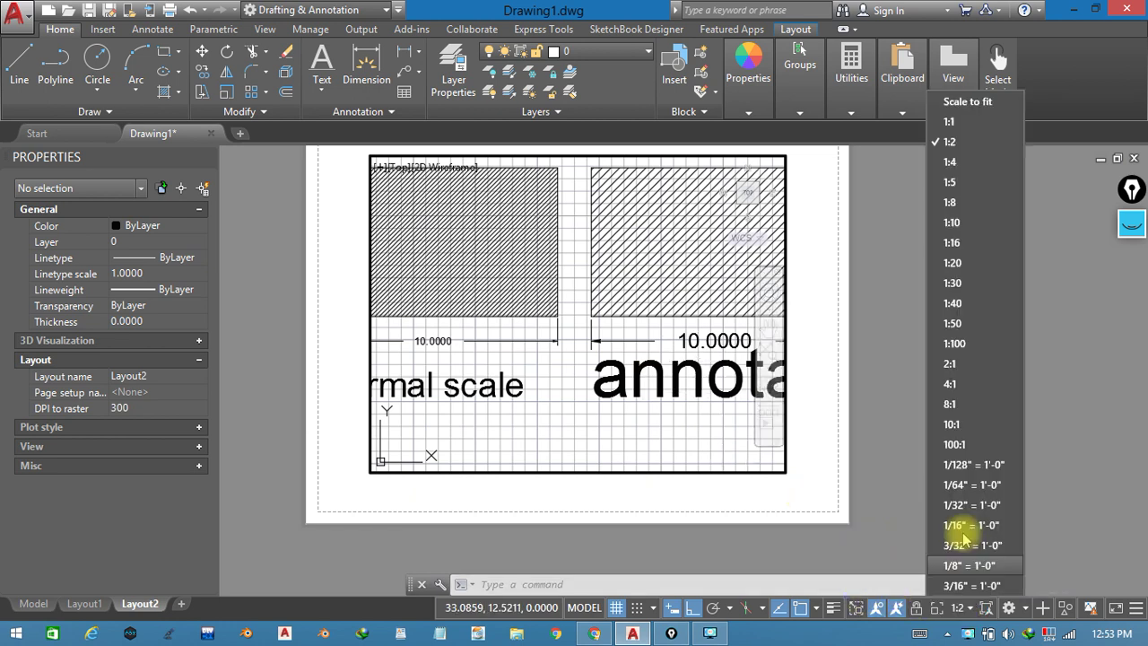
Switch the annotation scale to 1:4 and center the two rectangles.
left_click(939, 166)
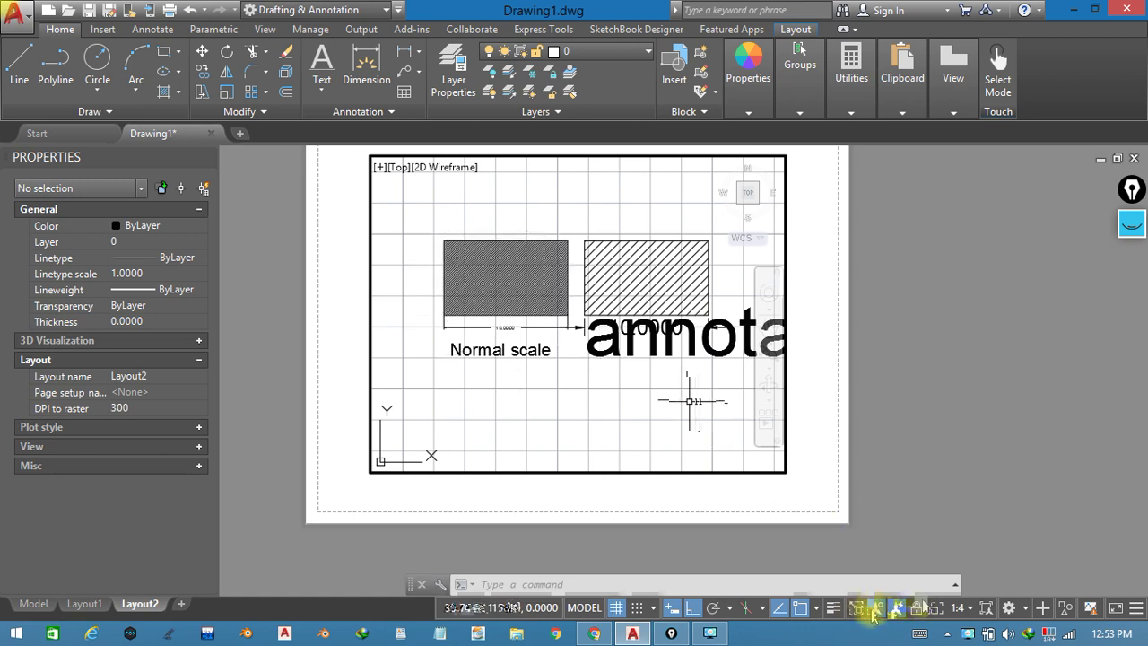
middle_click_drag(669, 403, 638, 410)
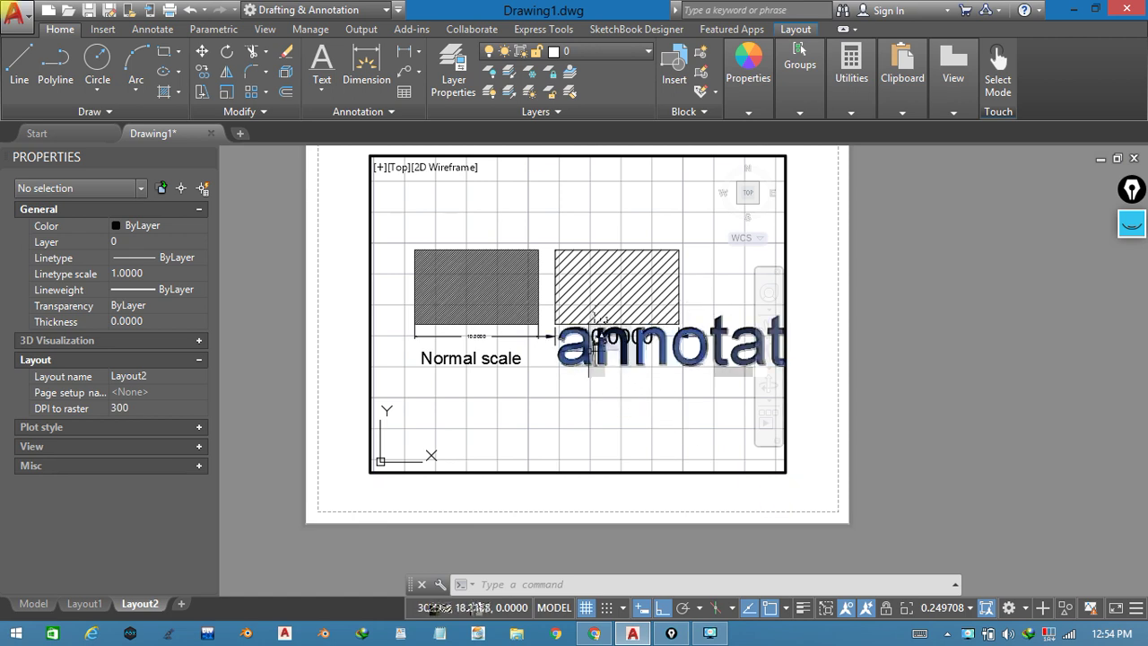
Move the annotative label below its dimension, then set the annotation scale to 1:8.
left_click(589, 348)
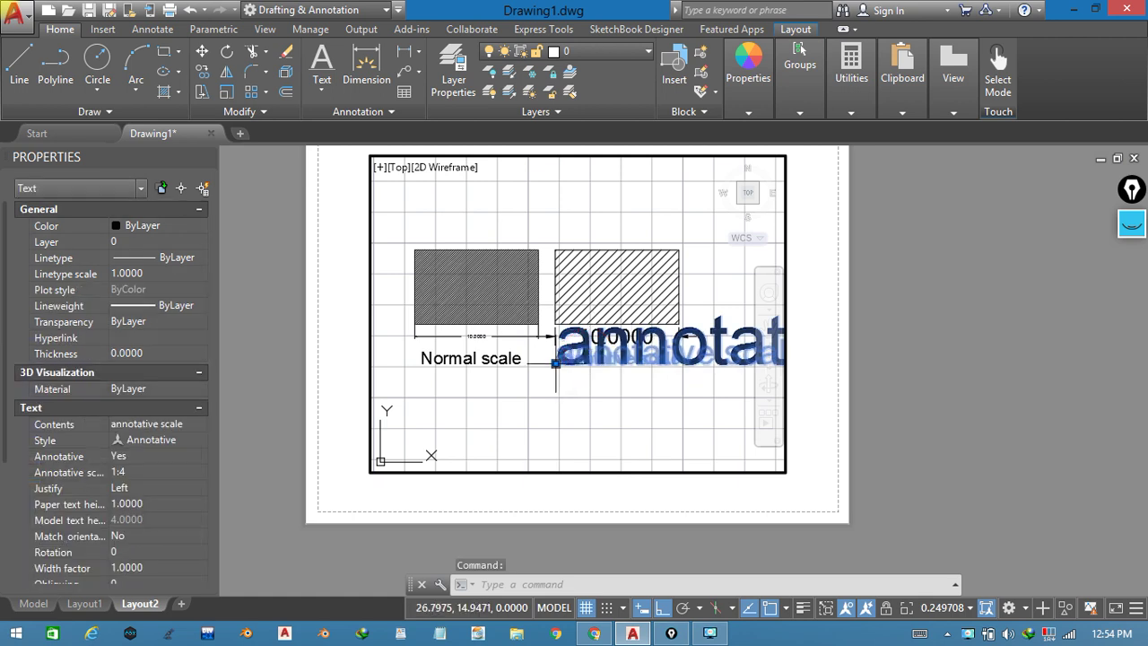
left_click(556, 364)
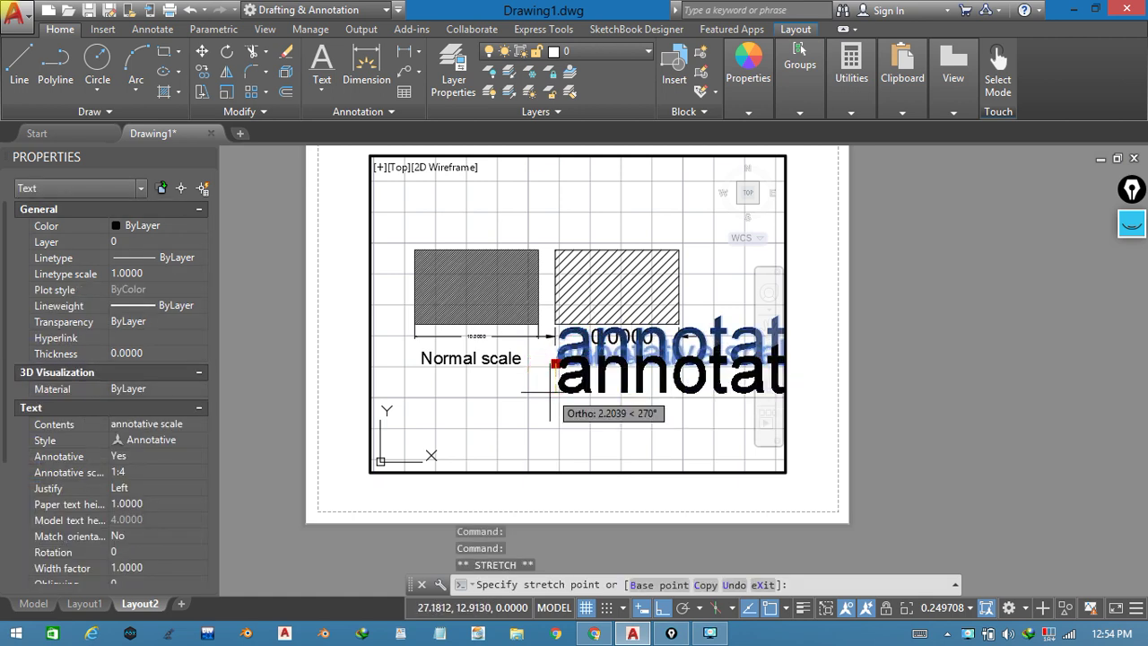
left_click(550, 392)
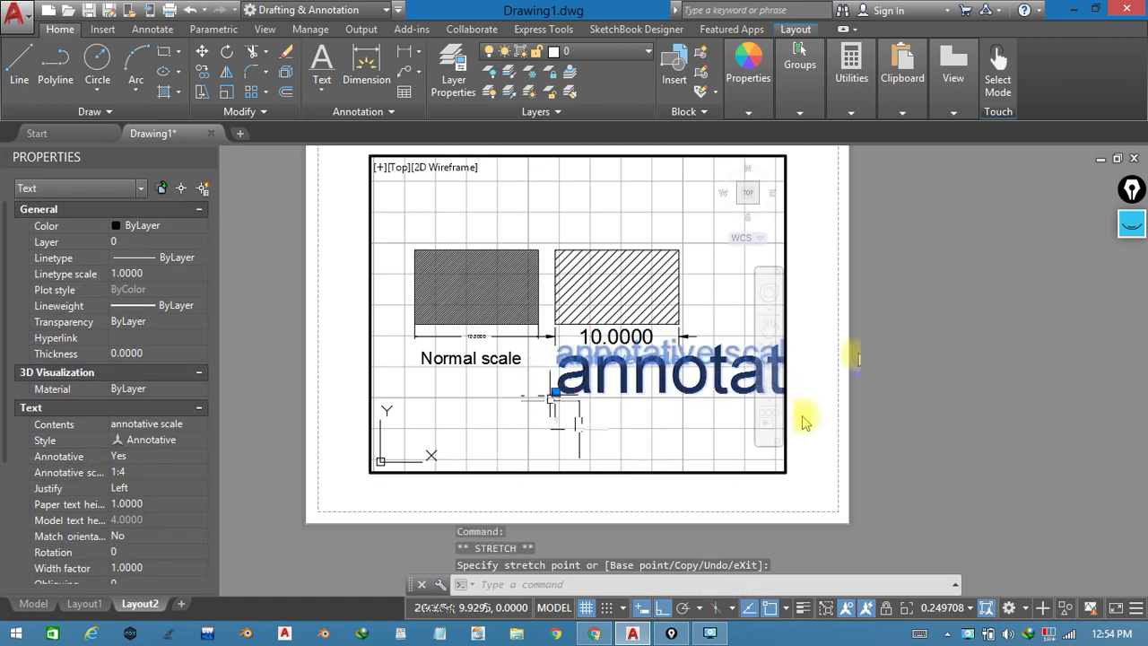
key("Escape")
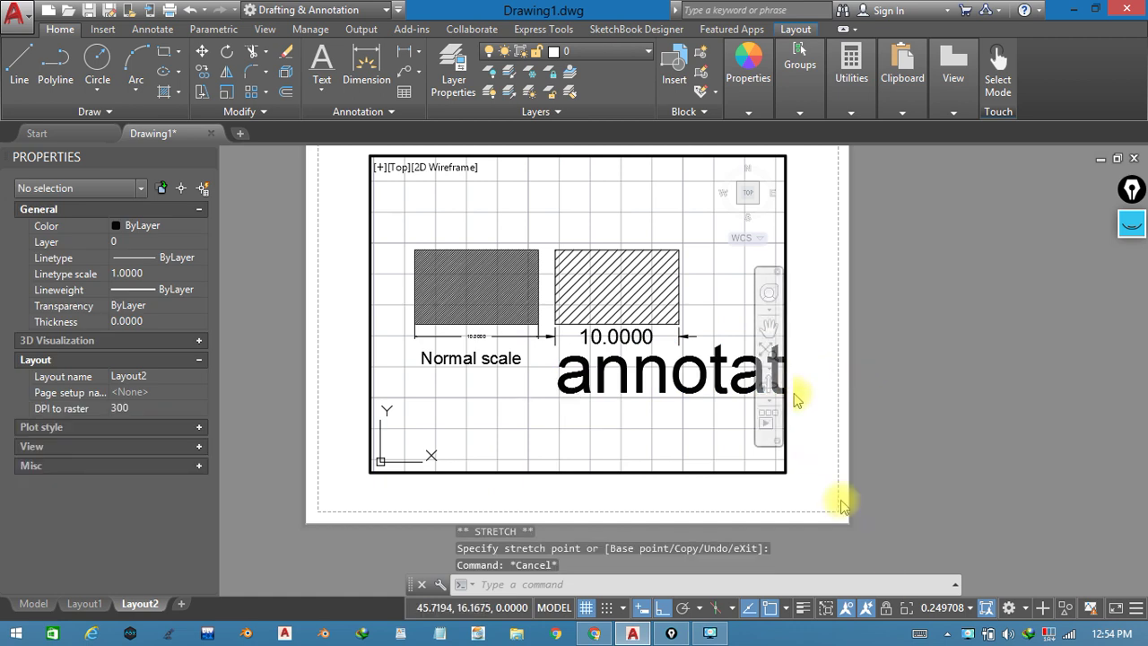
left_click(927, 607)
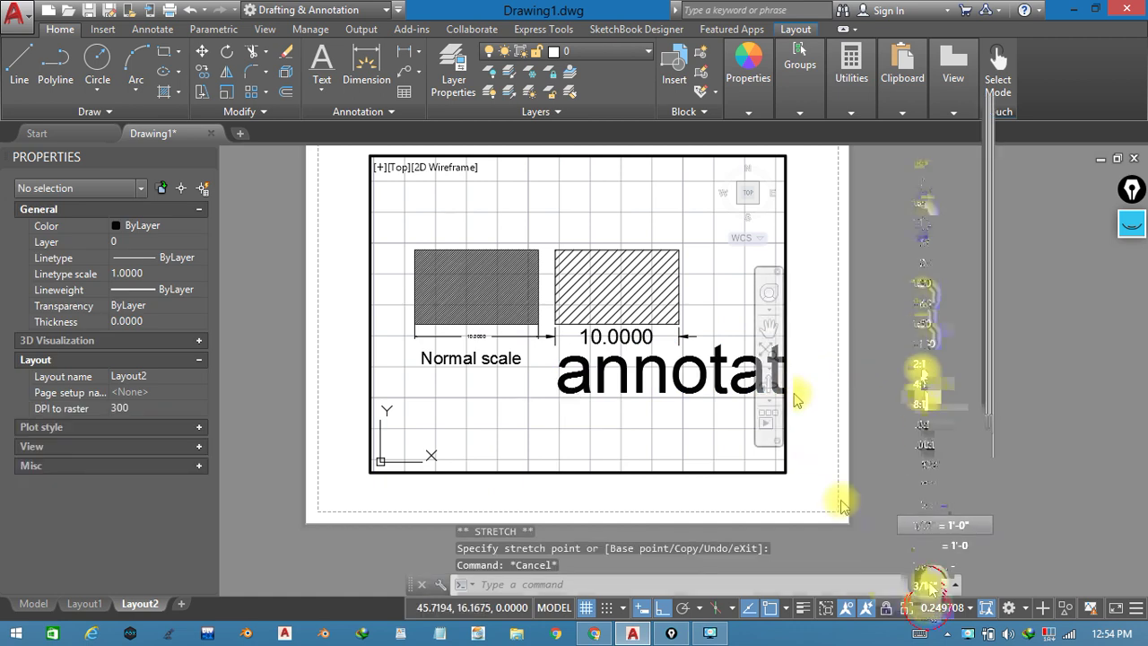
left_click(927, 203)
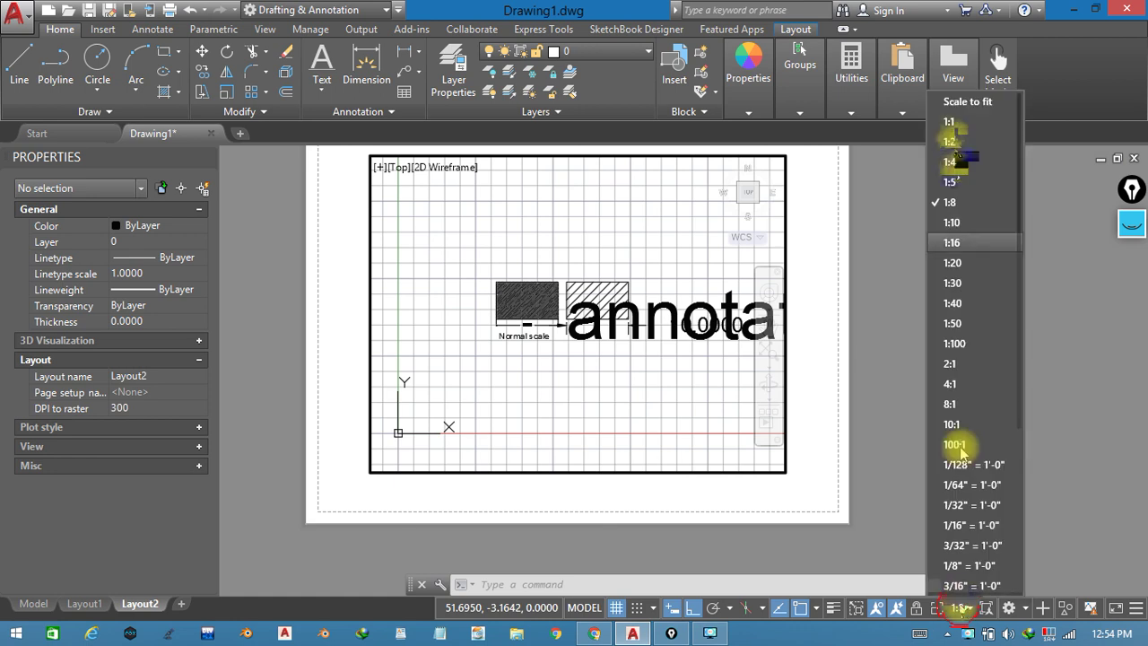
Set the annotation scale back to 1:1 and zoom out to frame both labelled rectangles.
left_click(950, 121)
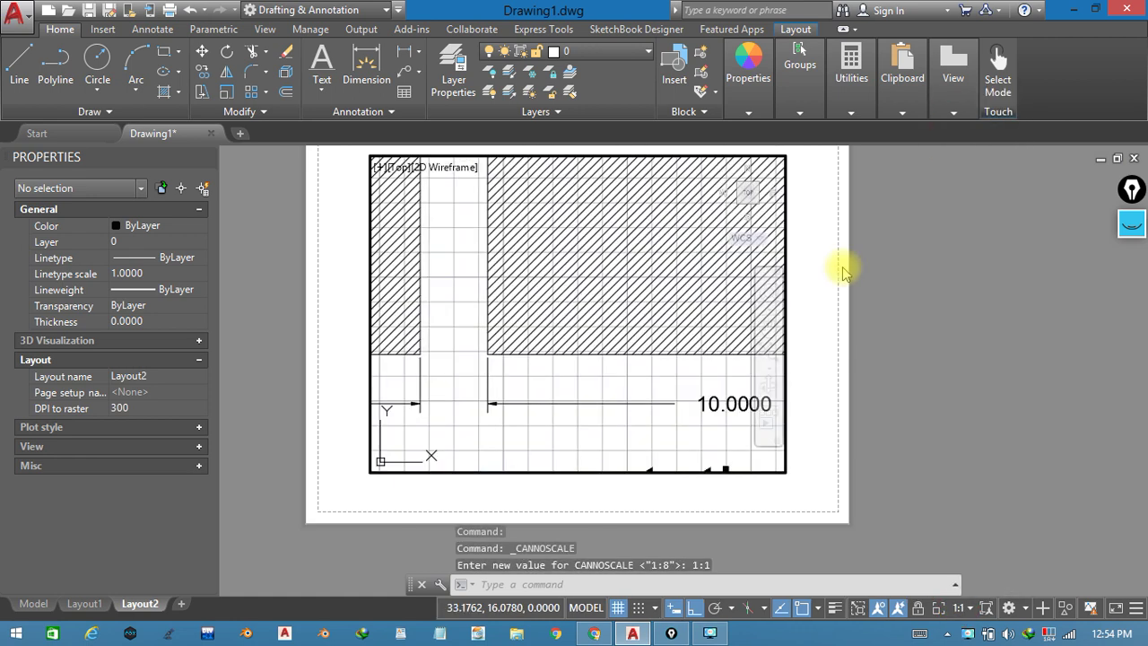
scroll(602, 329, "up", 2)
middle_click_drag(602, 328, 620, 281)
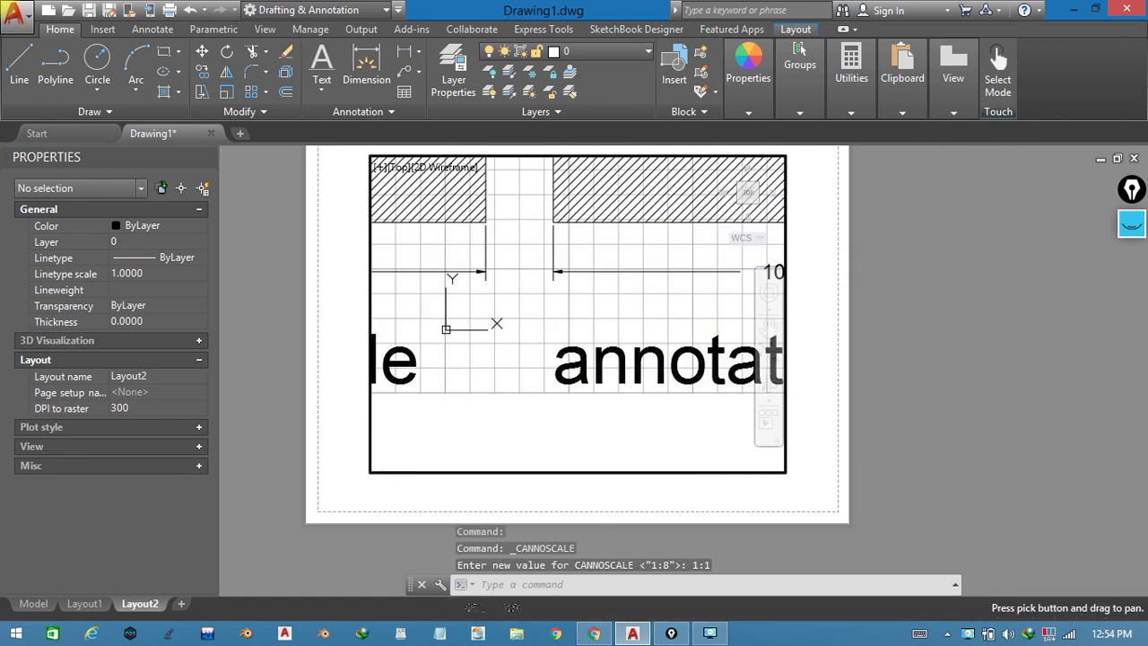
middle_click_drag(602, 295, 642, 274)
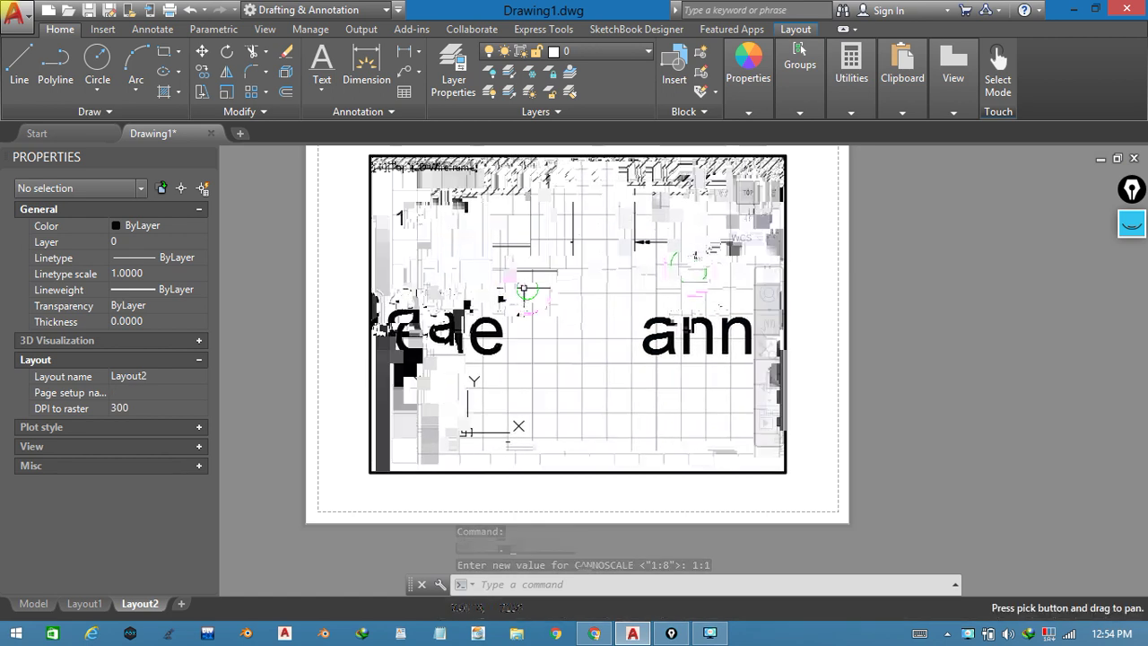
middle_click_drag(458, 298, 596, 330)
scroll(493, 324, "down", 2)
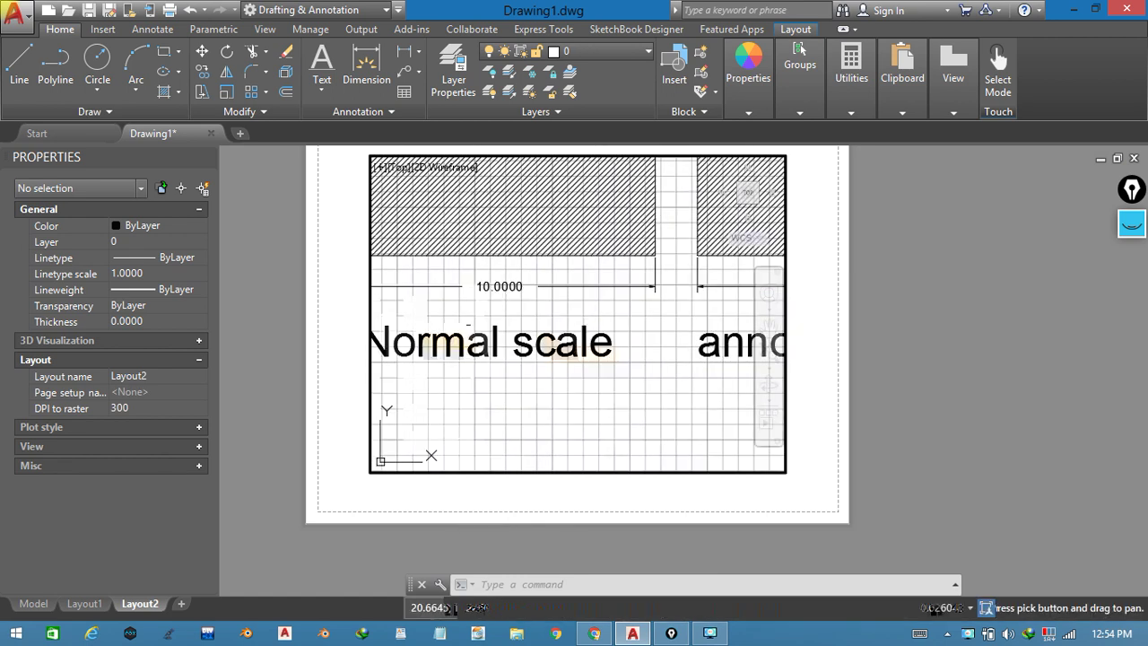
middle_click_drag(529, 339, 523, 360)
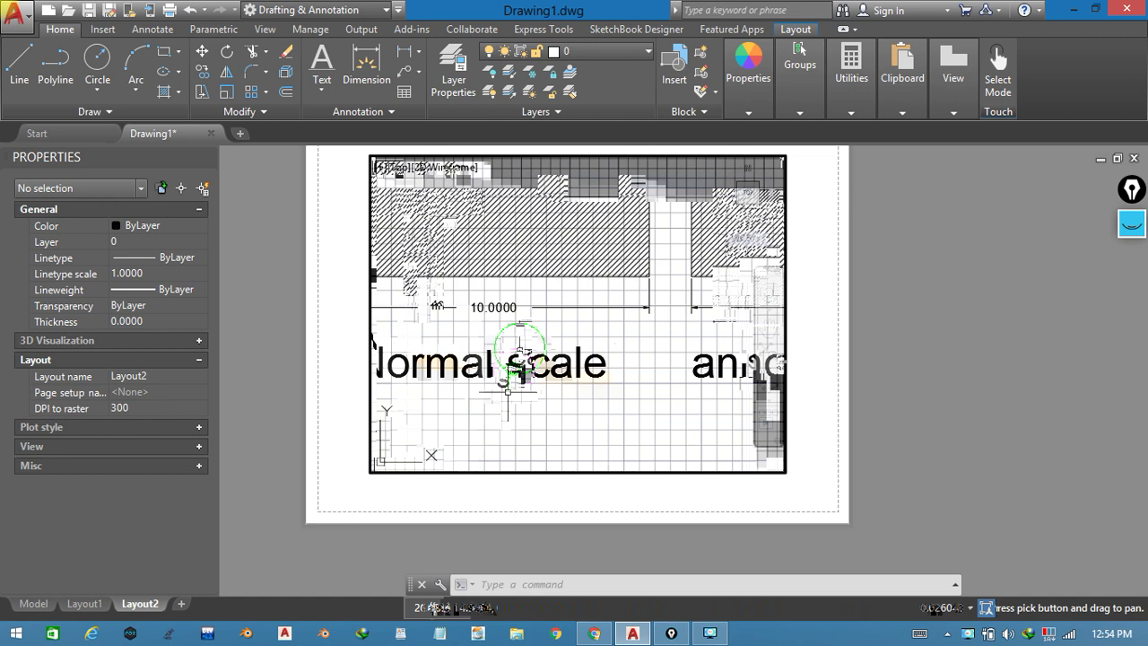
scroll(507, 392, "down", 2)
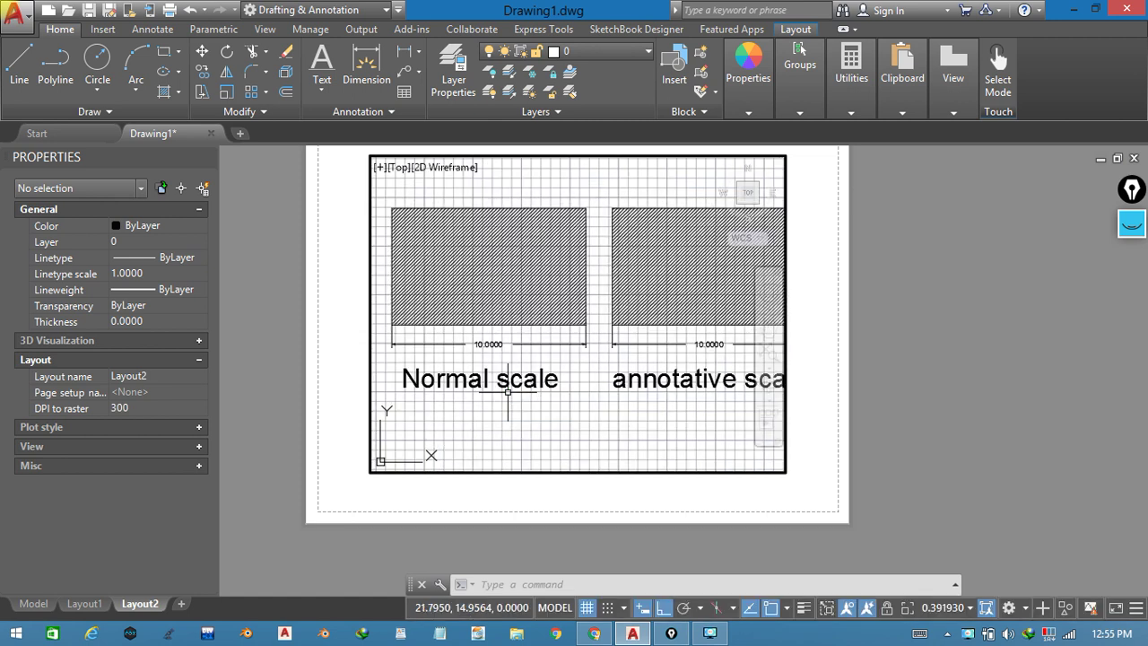